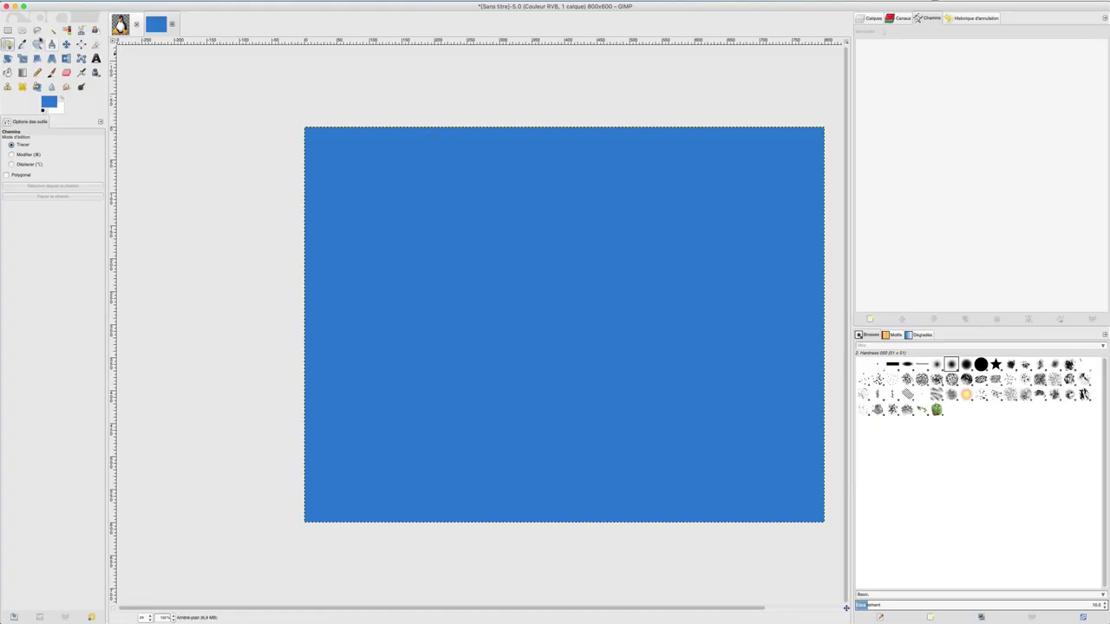
Cycle through the Rectangle, Ellipse, Free, Fuzzy, By Color and Scissors tools, ending on Foreground Select.
left_click(14, 73)
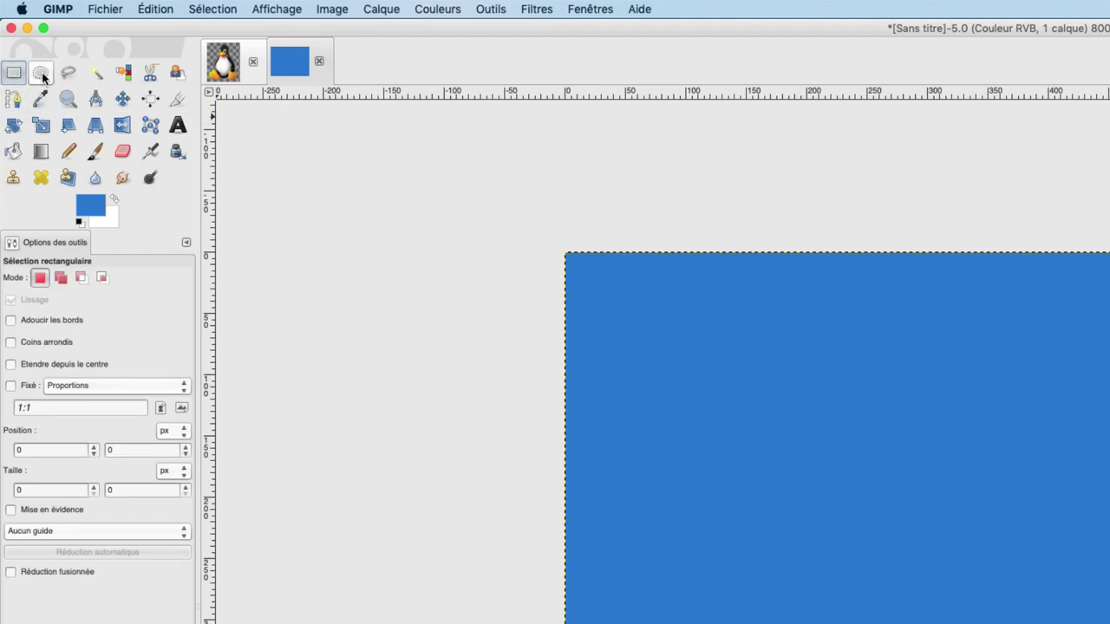
left_click(41, 73)
left_click(69, 73)
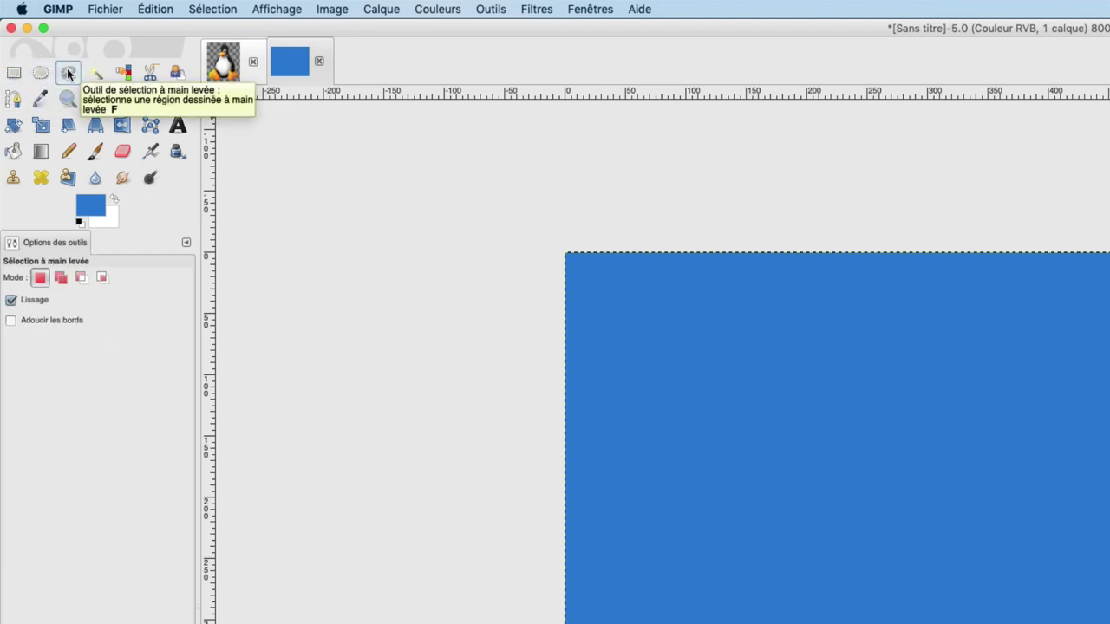
left_click(98, 74)
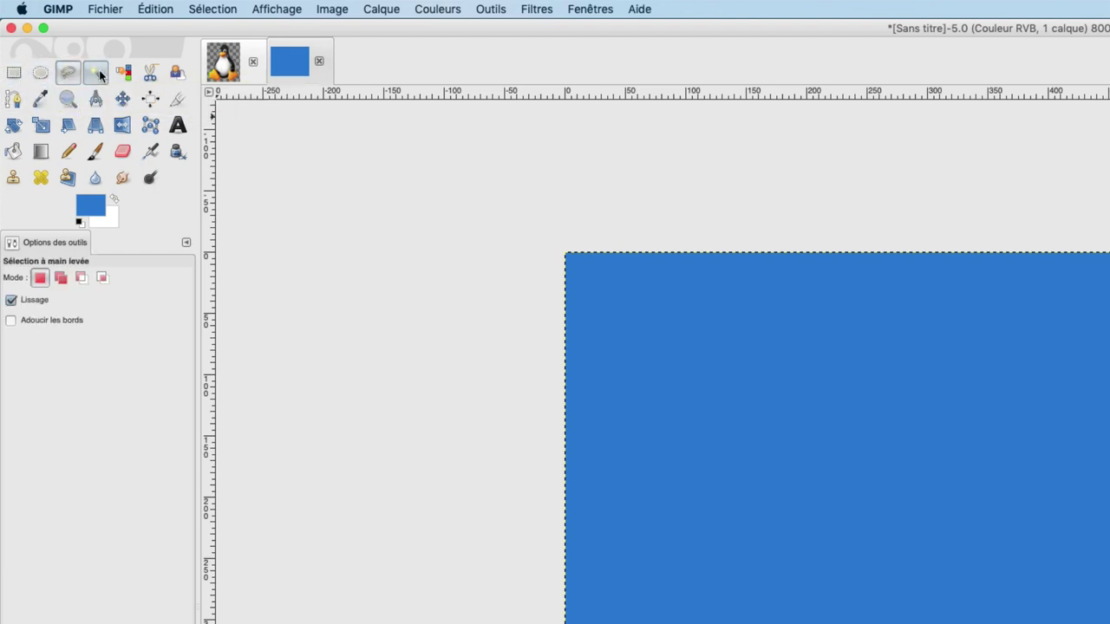
left_click(124, 73)
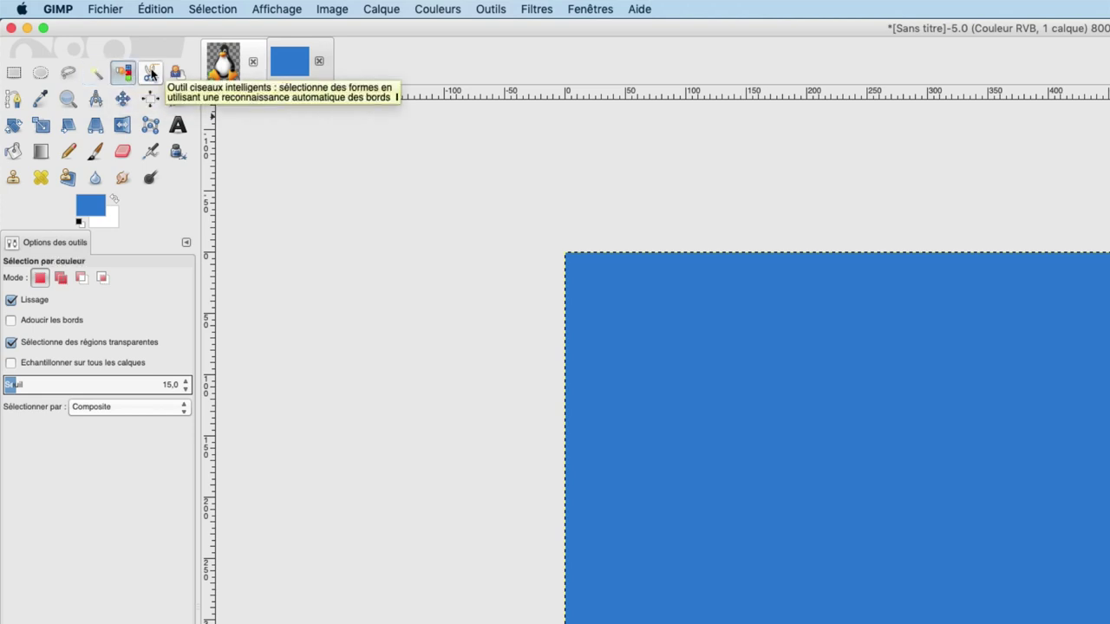
left_click(151, 74)
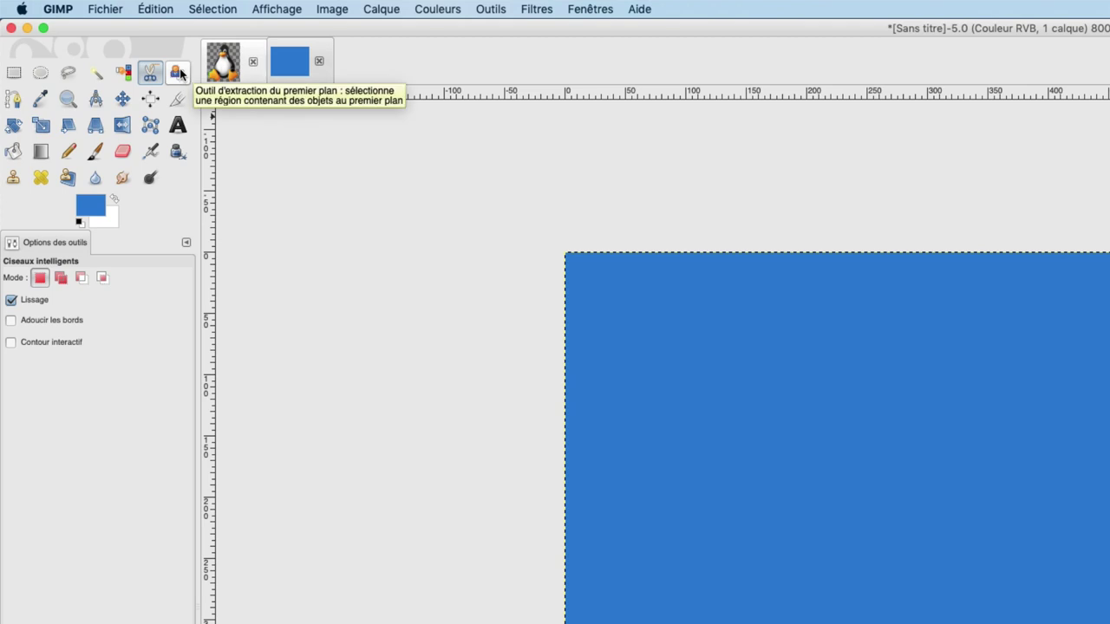
left_click(178, 73)
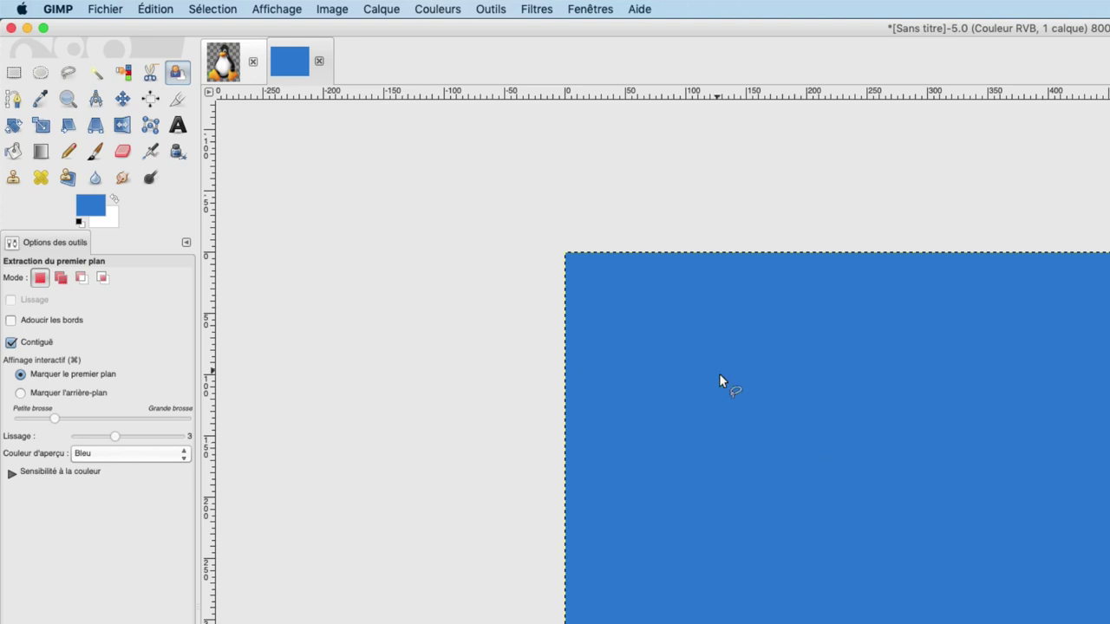
Start a freehand Free Select outline on the canvas, then cancel it with Esc.
left_click(69, 75)
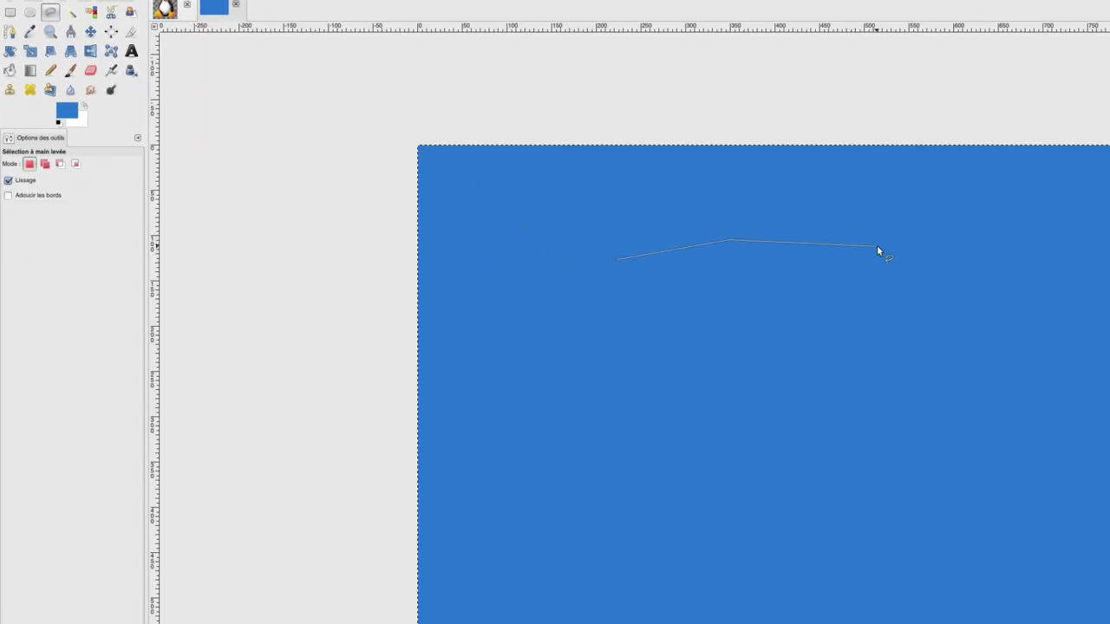
left_click_drag(834, 410, 918, 326)
left_click(919, 397)
key("Escape")
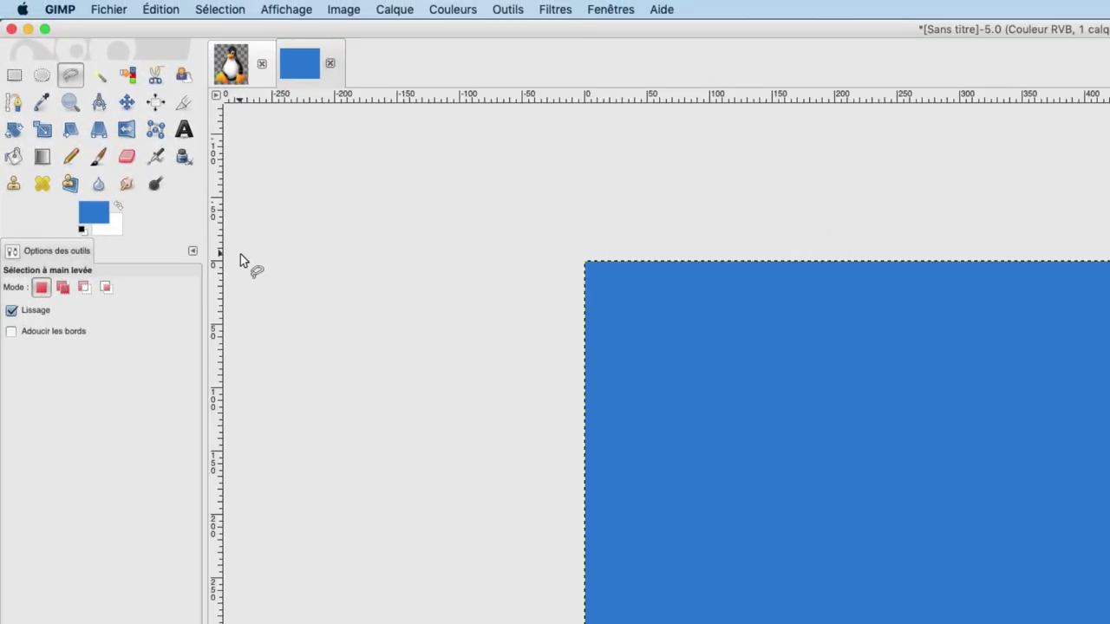
Activate the Paths tool in Design mode.
left_click(14, 103)
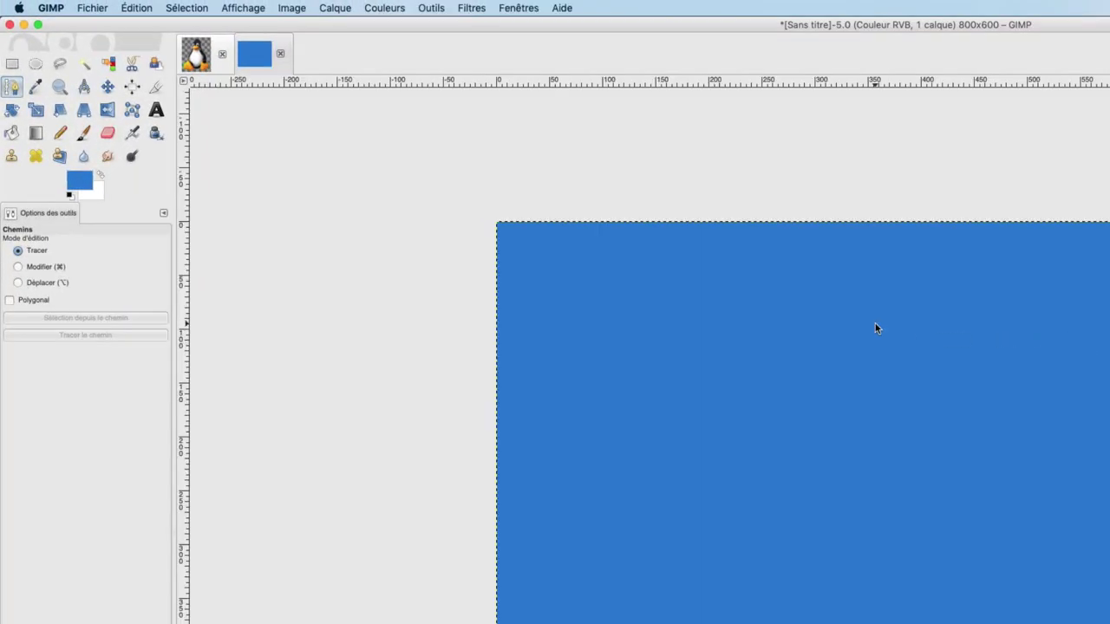
left_click(91, 9)
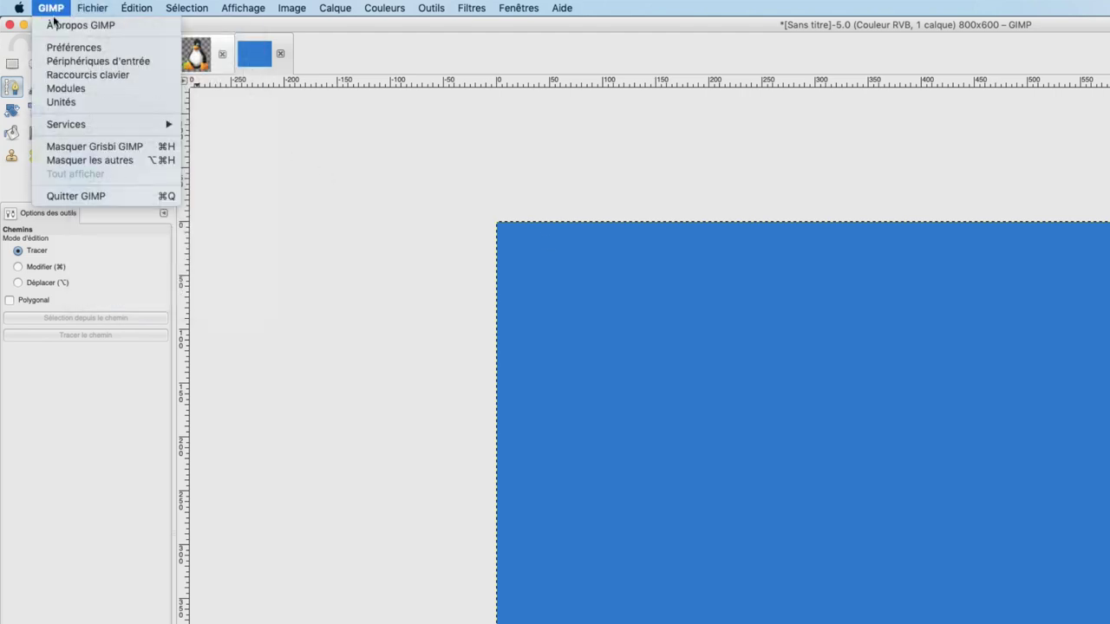
left_click(81, 25)
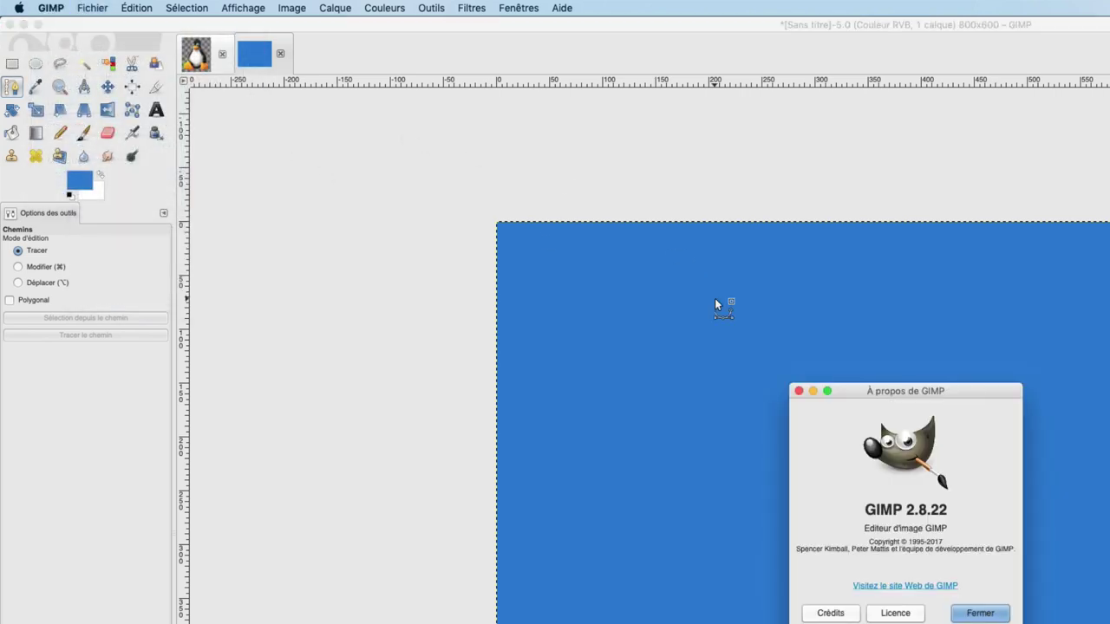
left_click(980, 613)
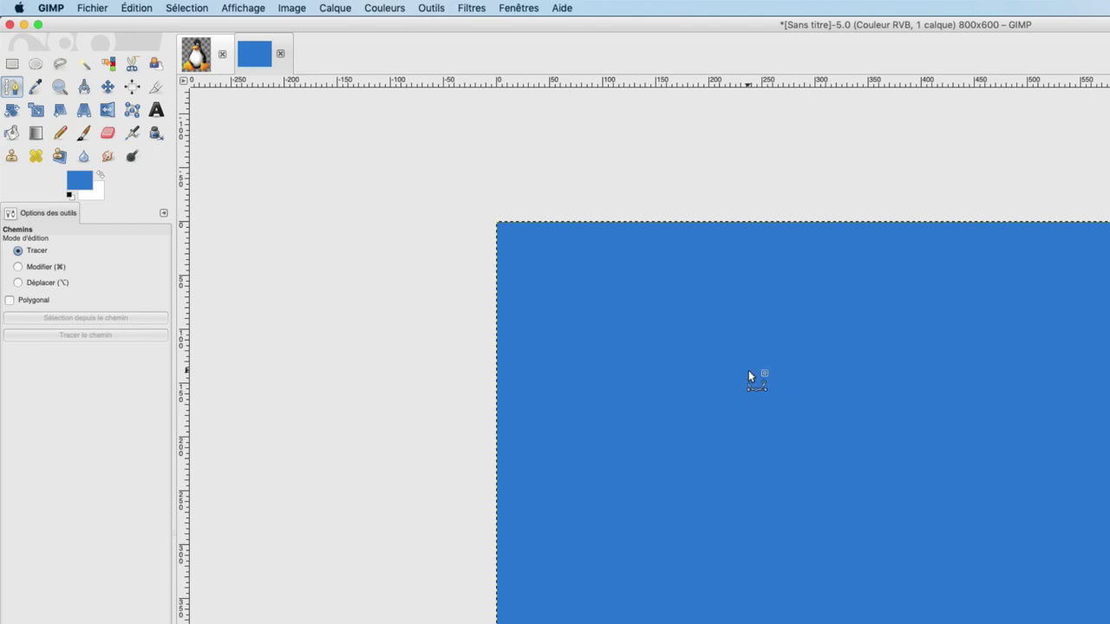
Place four path anchors running from the upper left around to the lower right.
left_click(677, 366)
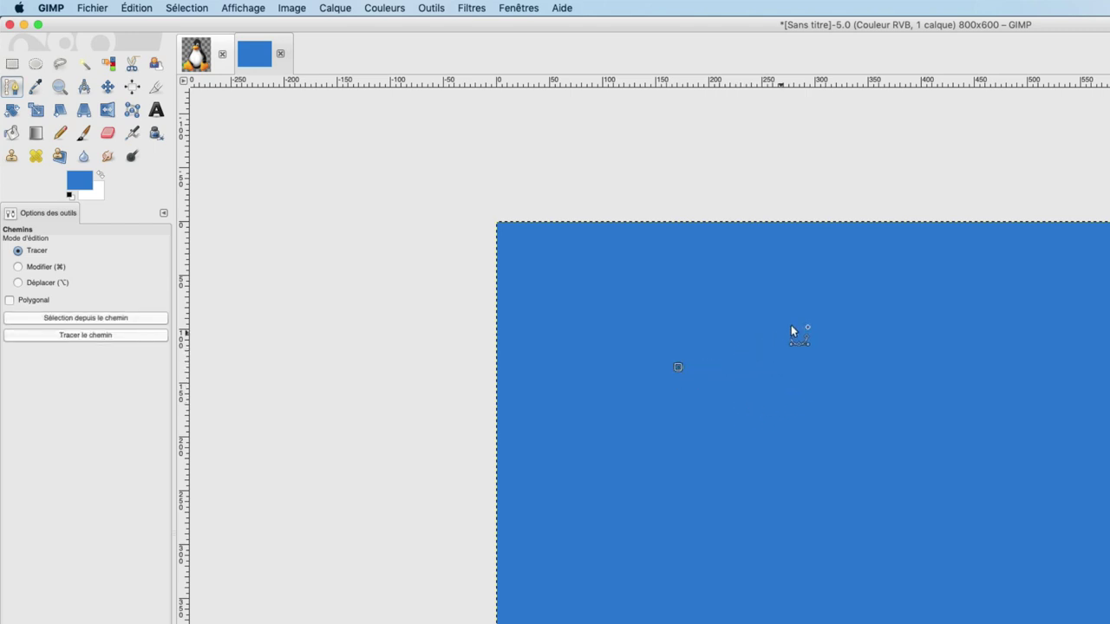
left_click(814, 313)
left_click(937, 424)
left_click(942, 559)
Undo a stray anchor and extend the path from its bottom end with two anchors leftward.
left_click(940, 426)
key("super")
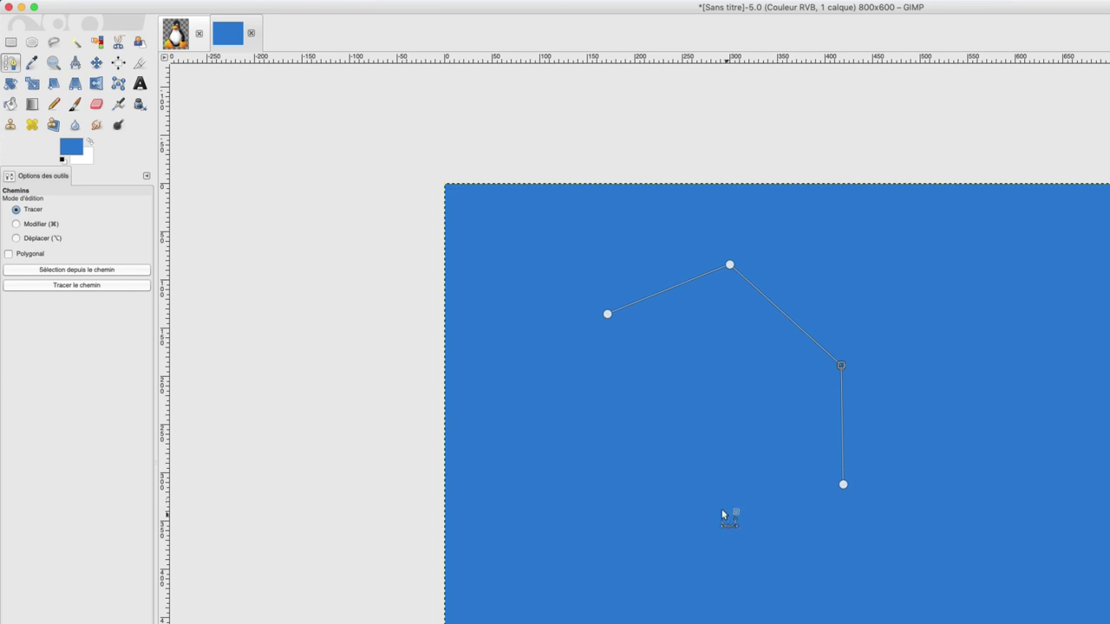
left_click(718, 514, "shift")
key("ctrl+z")
left_click(844, 486)
left_click(740, 552)
left_click(656, 556)
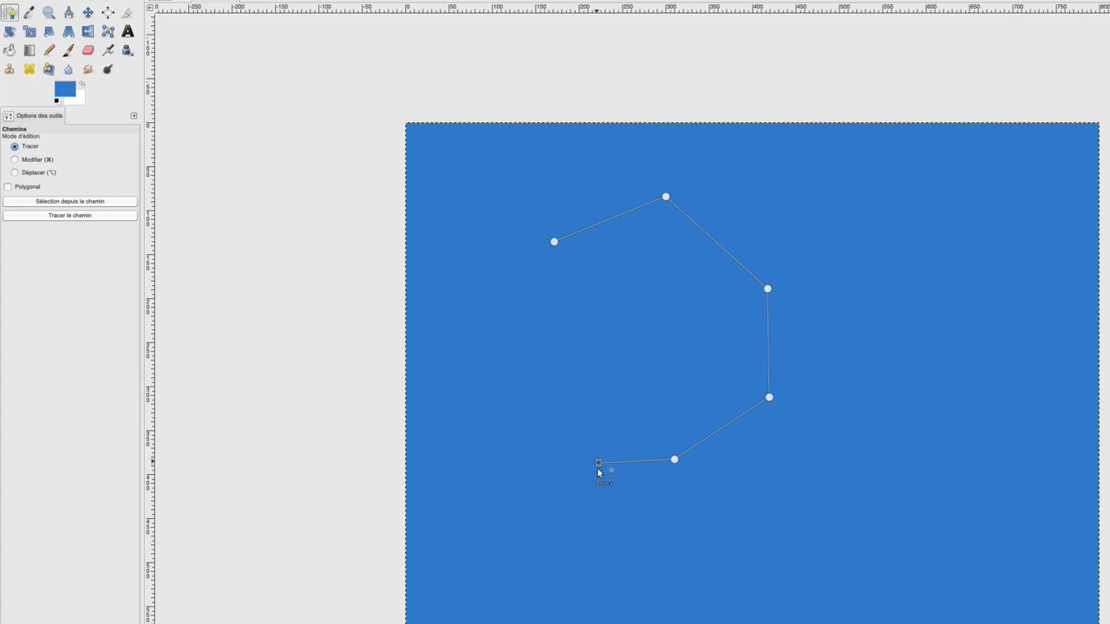
Add a left anchor, curve its Bézier handles along the lower left, then anchor higher up.
left_click(504, 374)
left_click_drag(505, 376, 507, 324)
mouse_move(505, 429)
left_mouse_down()
mouse_move(534, 432)
mouse_move(469, 501)
mouse_move(493, 526)
left_mouse_up()
mouse_move(505, 321)
left_mouse_down()
mouse_move(453, 332)
mouse_move(470, 340)
left_mouse_up()
left_click_drag(469, 340, 470, 318)
left_click(497, 289)
Close the path with Alt-click, then arch the top node's handle higher.
key("alt")
left_click(555, 244, "ctrl")
left_click(33, 161)
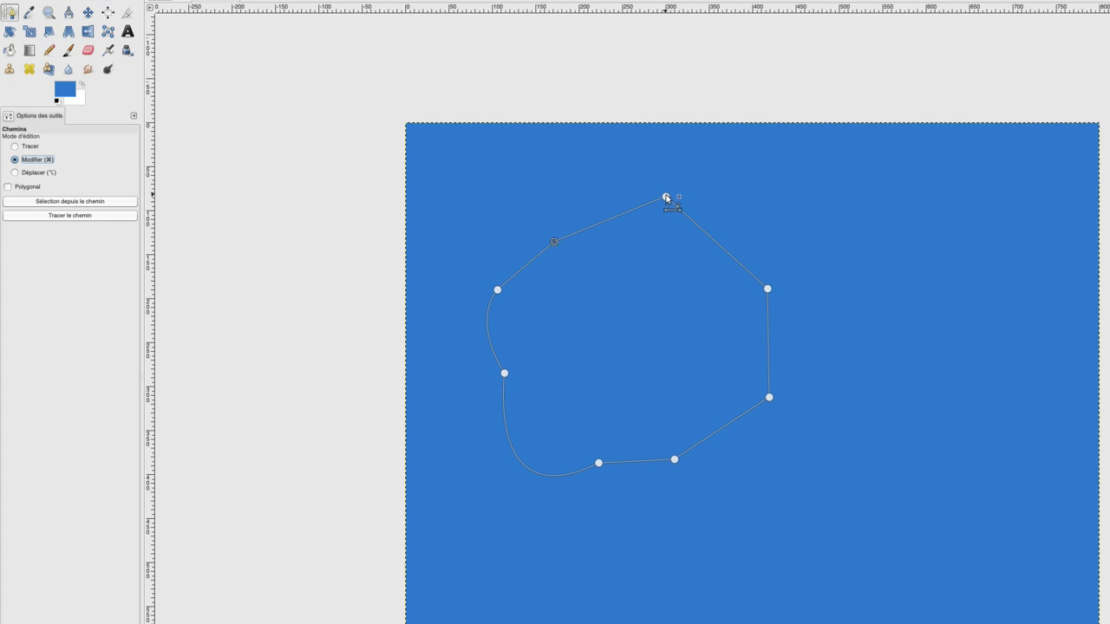
mouse_move(665, 197)
left_mouse_down()
mouse_move(658, 251)
mouse_move(638, 177)
left_mouse_up()
left_click_drag(639, 177, 604, 154)
Move the right-hand node and bend the segment between the top and right nodes.
left_click(32, 148)
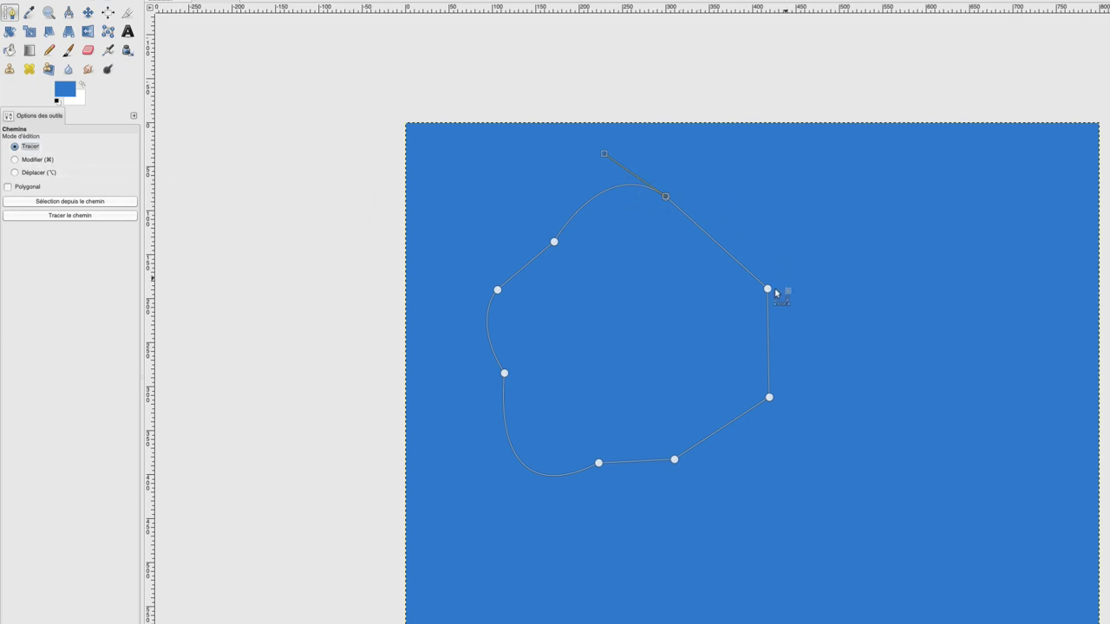
mouse_move(768, 290)
left_mouse_down()
mouse_move(798, 270)
mouse_move(803, 286)
left_mouse_up()
left_click_drag(729, 236, 769, 195)
mouse_move(804, 286)
left_mouse_down()
mouse_move(800, 330)
mouse_move(791, 296)
left_mouse_up()
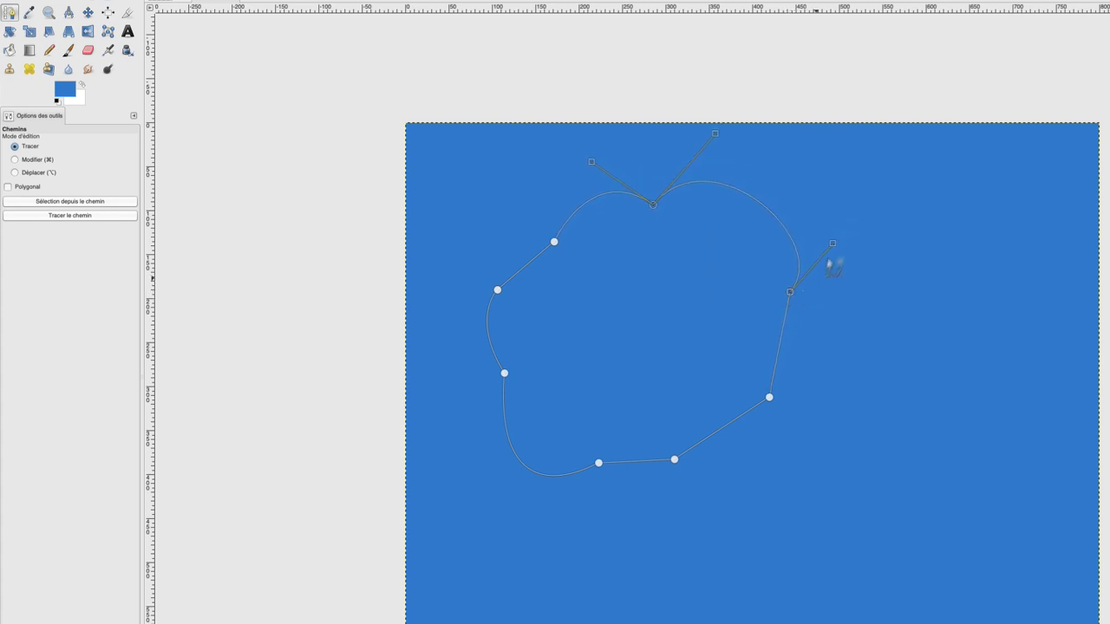
mouse_move(835, 247)
left_mouse_down()
mouse_move(853, 312)
mouse_move(830, 242)
left_mouse_up()
Pull the right node's lower handle to curve the segment inward and reshape the upper-right curve.
left_click(40, 163)
left_click_drag(789, 294, 806, 337)
mouse_move(794, 355)
left_mouse_down()
mouse_move(746, 359)
mouse_move(823, 372)
left_mouse_up()
mouse_move(823, 373)
left_mouse_down()
mouse_move(652, 367)
mouse_move(694, 366)
left_mouse_up()
mouse_move(829, 239)
left_mouse_down()
mouse_move(850, 297)
mouse_move(805, 216)
mouse_move(900, 186)
mouse_move(818, 238)
left_mouse_up()
Raise the top anchors and drag the bottom anchors down to flatten the lower edge.
left_click(27, 148)
left_click_drag(556, 244, 536, 216)
mouse_move(654, 208)
left_mouse_down()
mouse_move(692, 138)
mouse_move(725, 186)
left_mouse_up()
left_click_drag(585, 141, 575, 162)
left_click_drag(787, 296, 766, 323)
left_click_drag(727, 371, 693, 318)
left_click_drag(770, 397, 773, 437)
left_click_drag(601, 481, 604, 502)
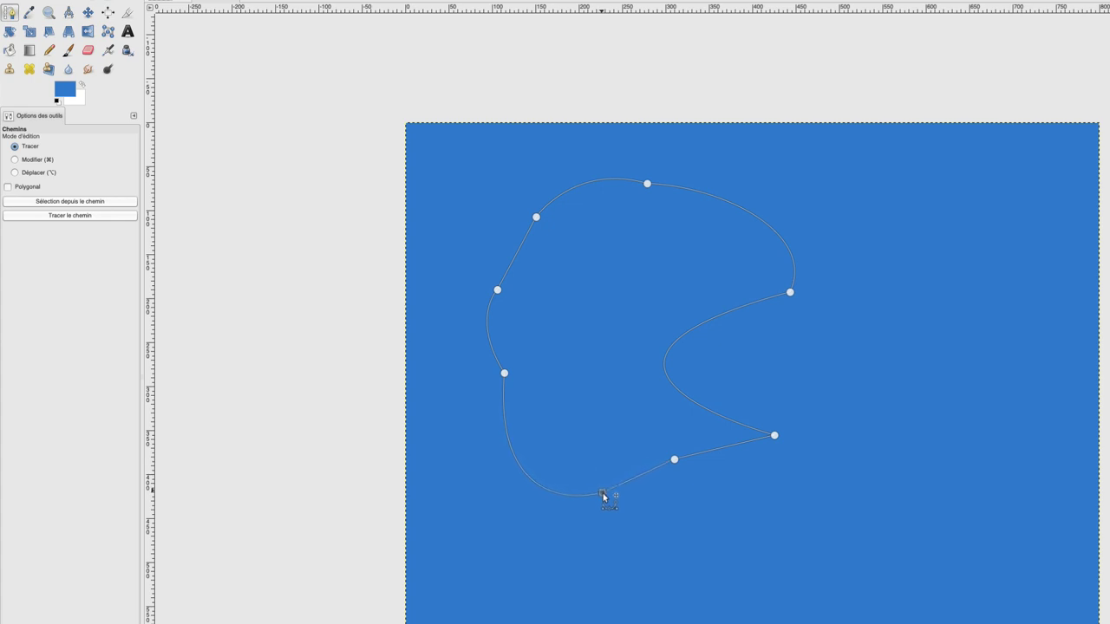
left_click_drag(675, 465, 687, 497)
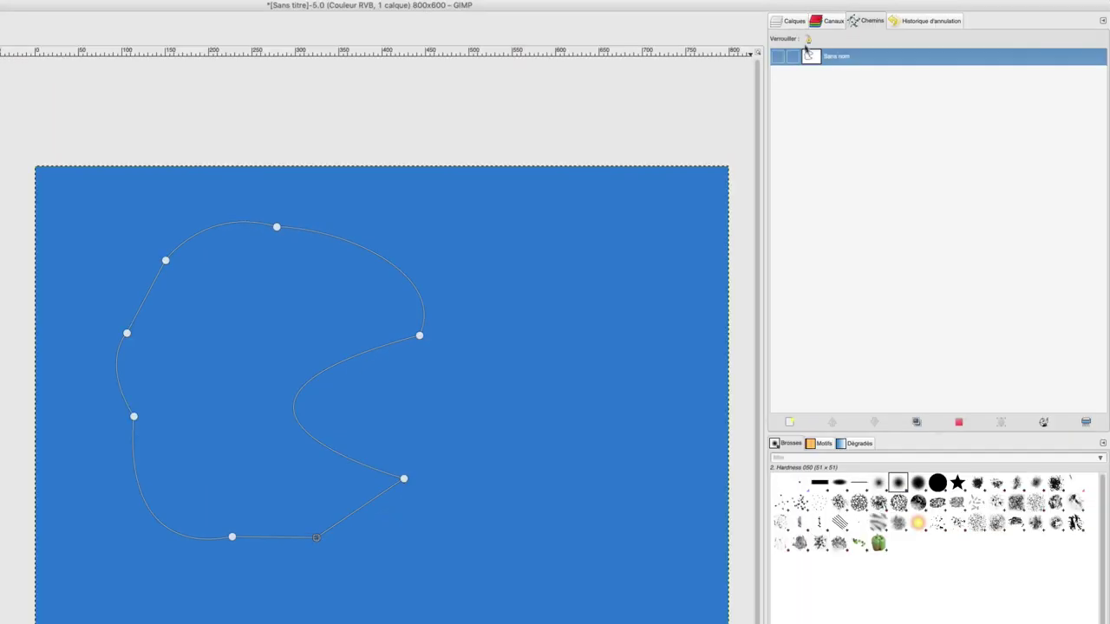
Show the Paths list in the dock, displaying the path 'Sans nom'.
left_click(794, 23)
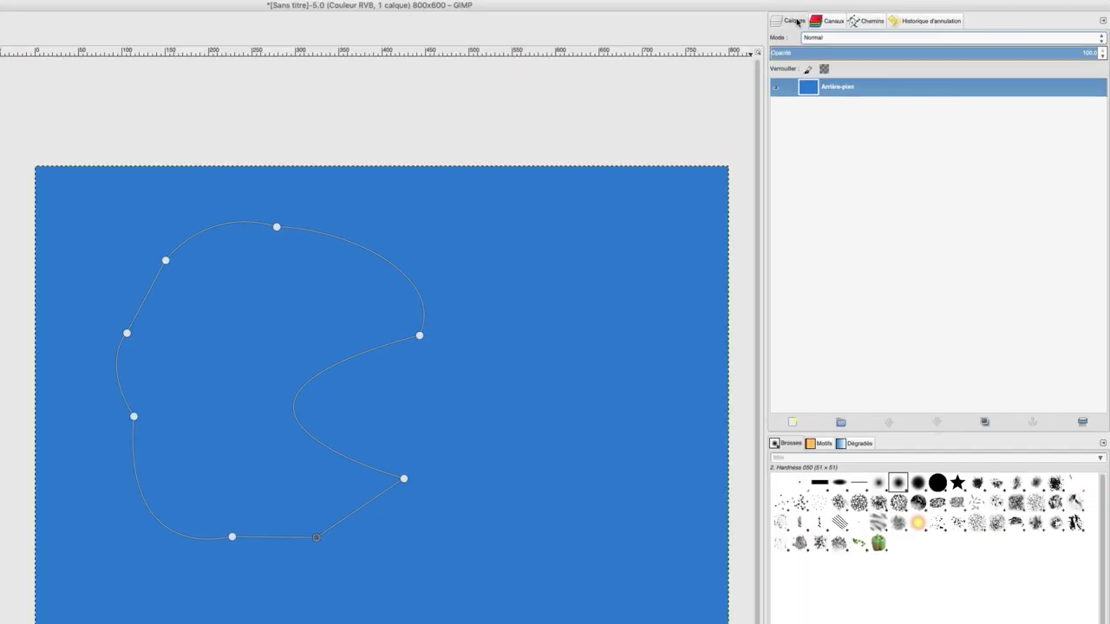
left_click(863, 23)
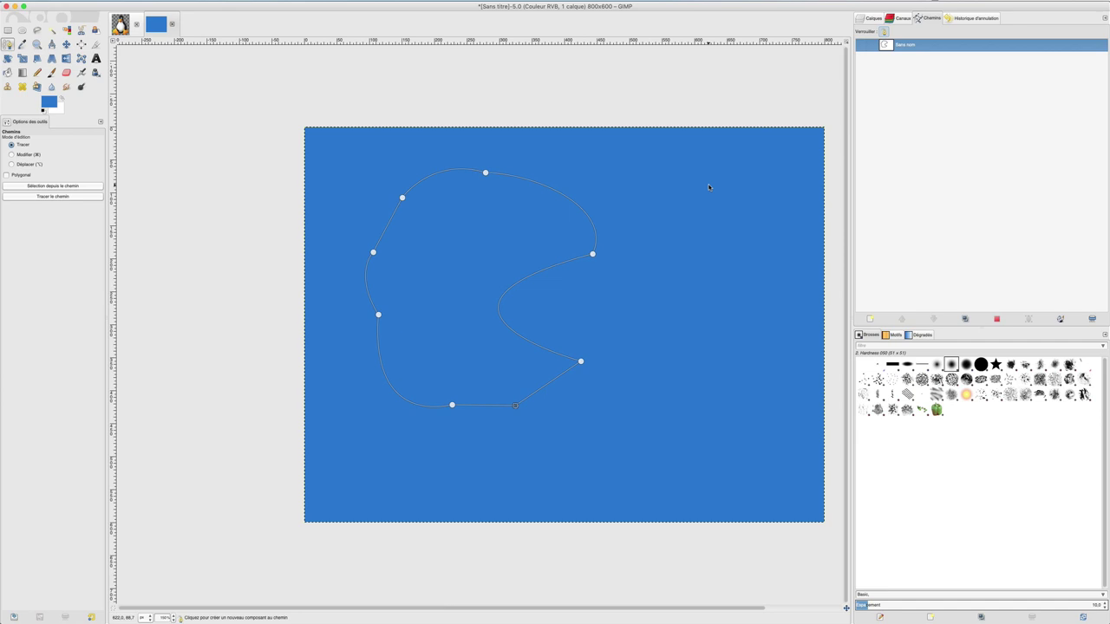
Adjust the top anchor's handle and pull curve handles from the inner notch anchor.
left_click(23, 155)
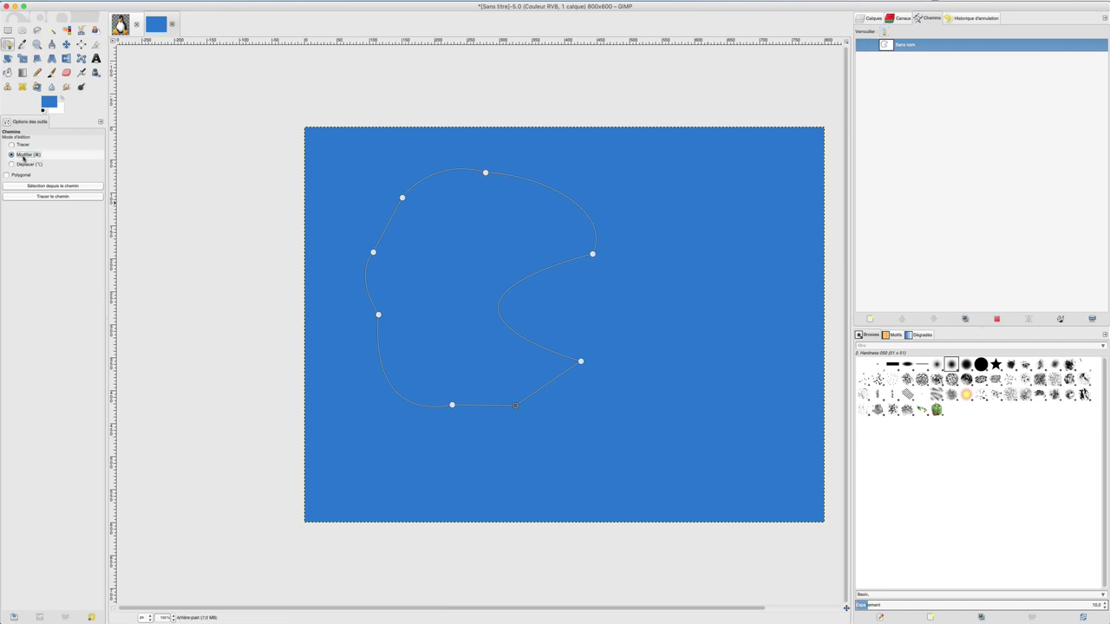
left_click(486, 173)
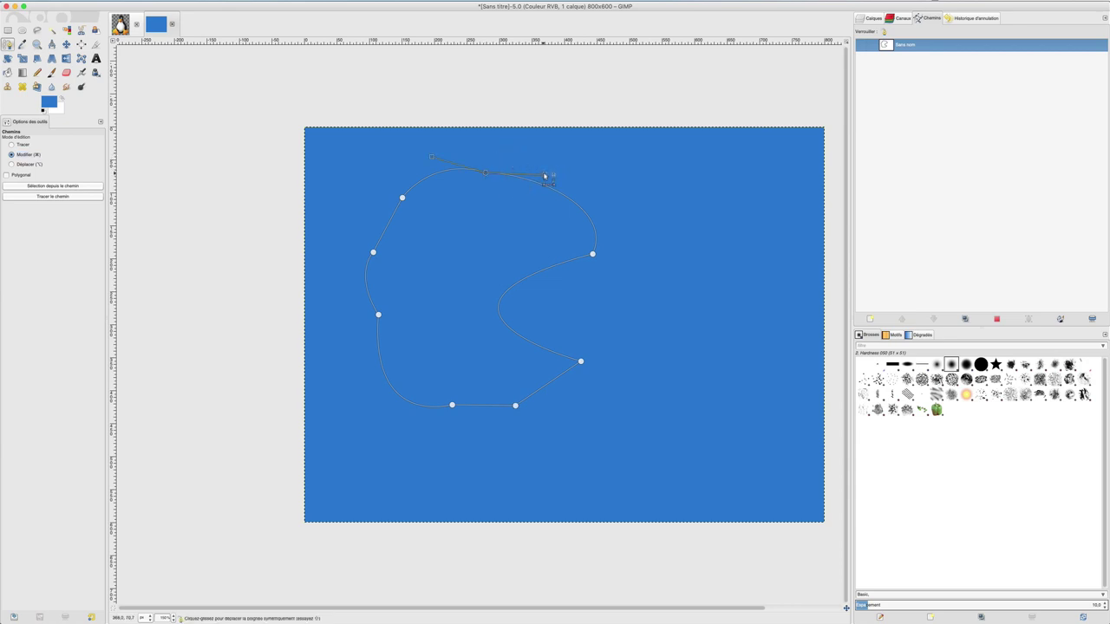
left_click_drag(545, 176, 538, 182)
left_click_drag(515, 281, 510, 296)
Move the inner anchor right, then shift the whole path slightly left.
left_click(29, 146)
mouse_move(508, 294)
left_mouse_down()
mouse_move(648, 295)
mouse_move(639, 310)
mouse_move(535, 308)
left_mouse_up()
left_click(25, 165)
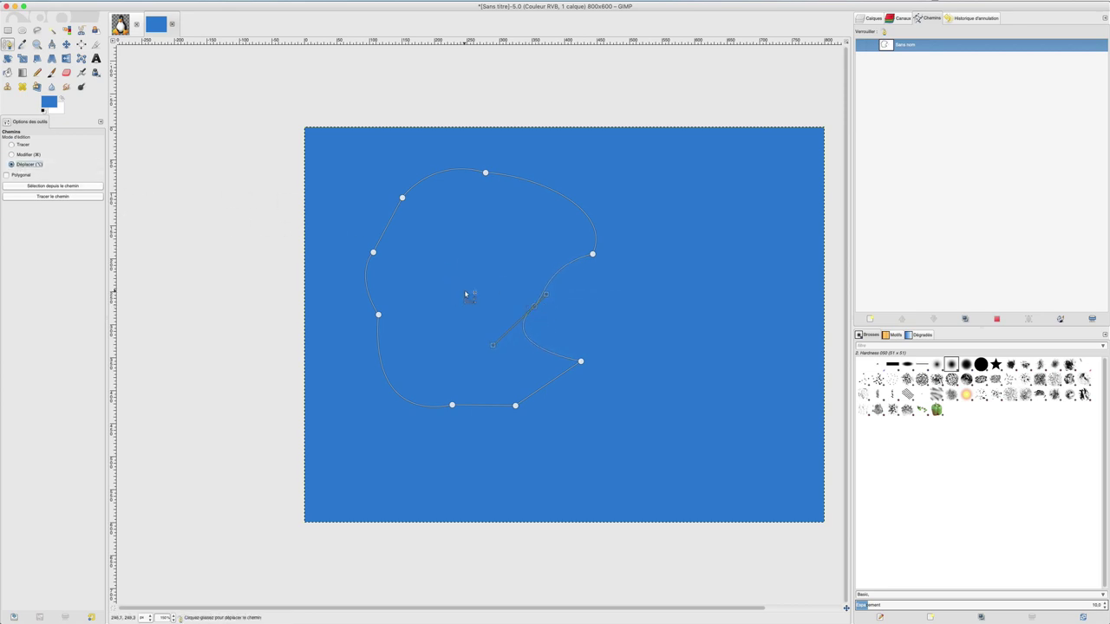
mouse_move(467, 295)
left_mouse_down()
mouse_move(493, 322)
mouse_move(451, 290)
left_mouse_up()
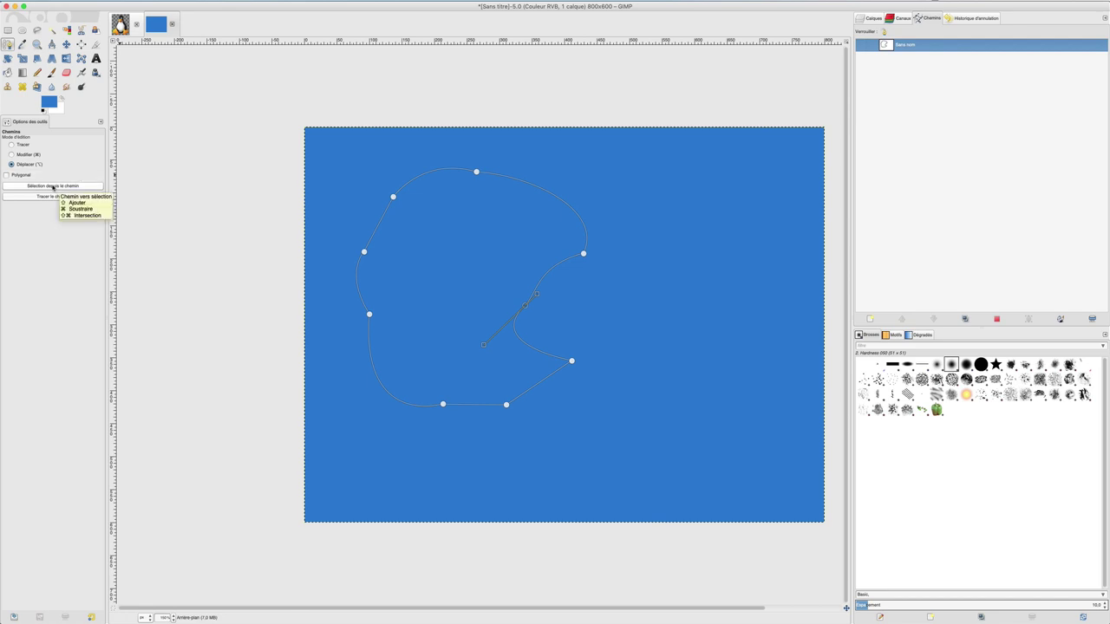
Convert the path to a selection, then open and cancel the Stroke Path dialog.
left_click(53, 186)
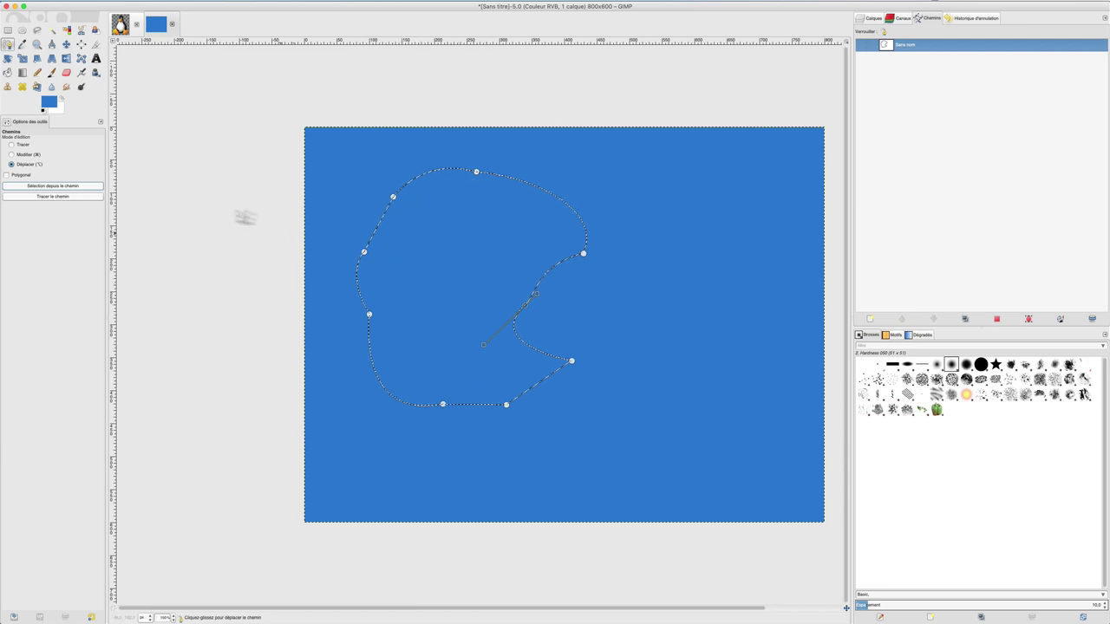
left_click(61, 197)
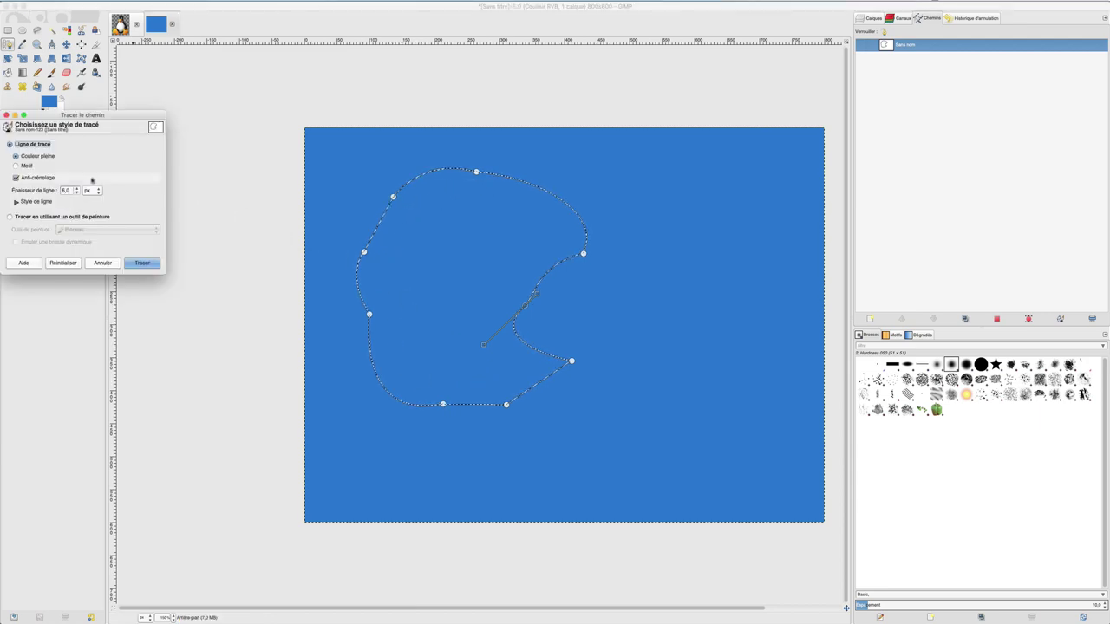
mouse_move(102, 130)
left_mouse_down()
mouse_move(124, 152)
mouse_move(246, 191)
left_mouse_up()
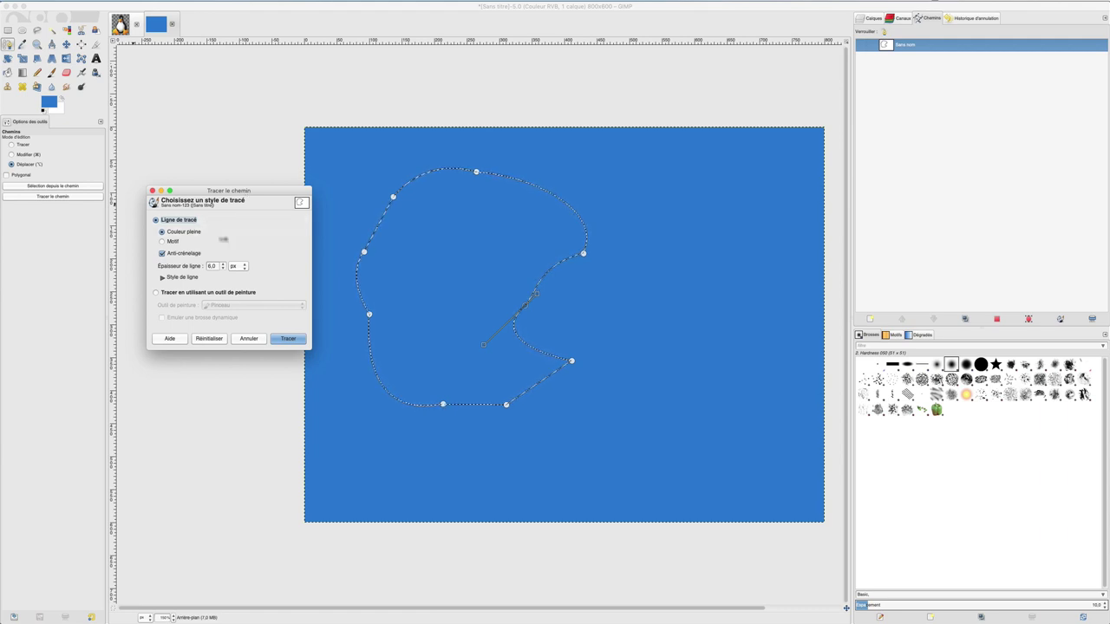
left_click(258, 339)
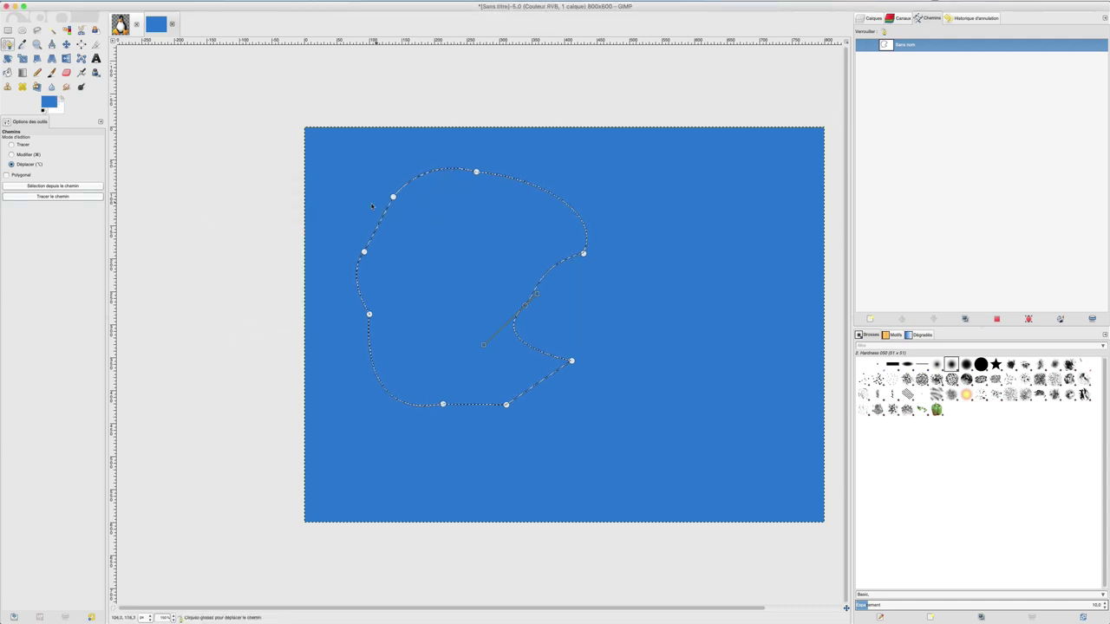
Set the foreground colour to black.
left_click(51, 102)
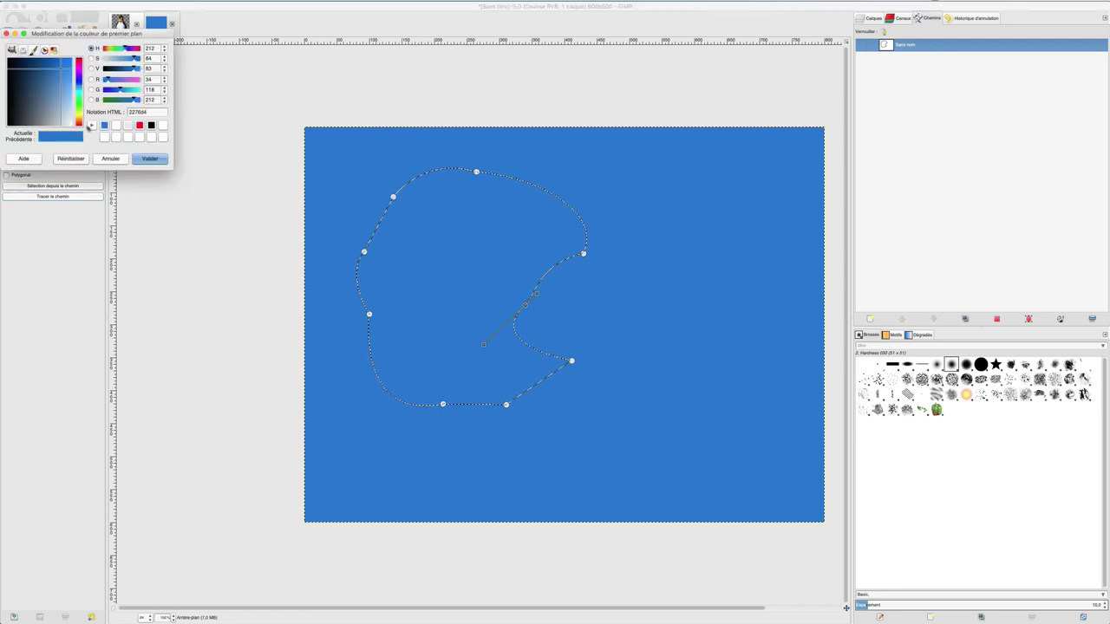
left_click(151, 126)
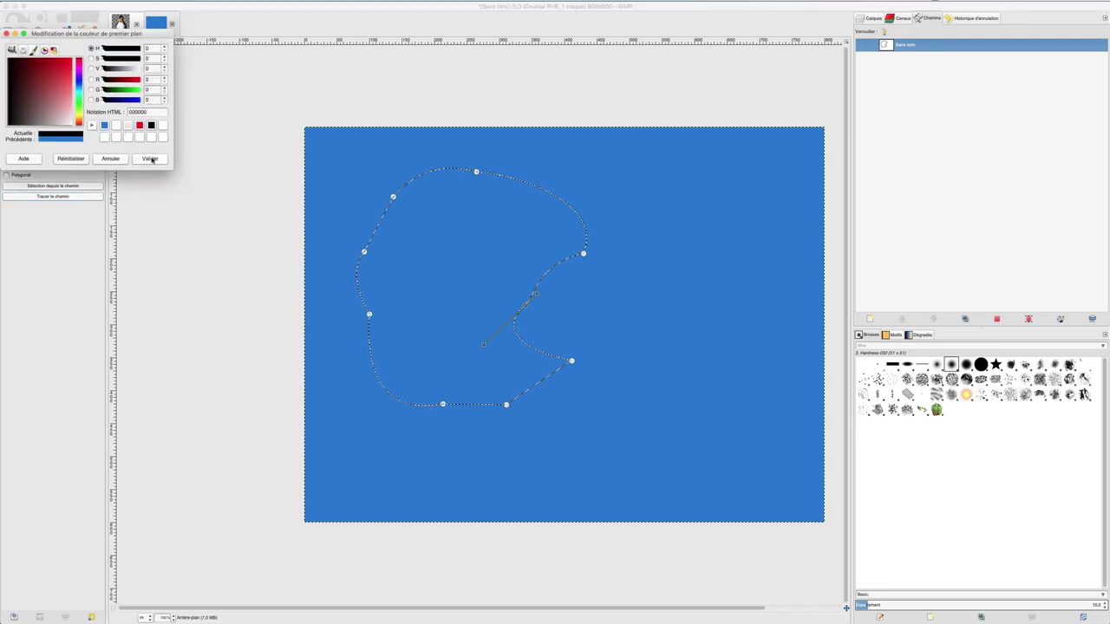
left_click(149, 159)
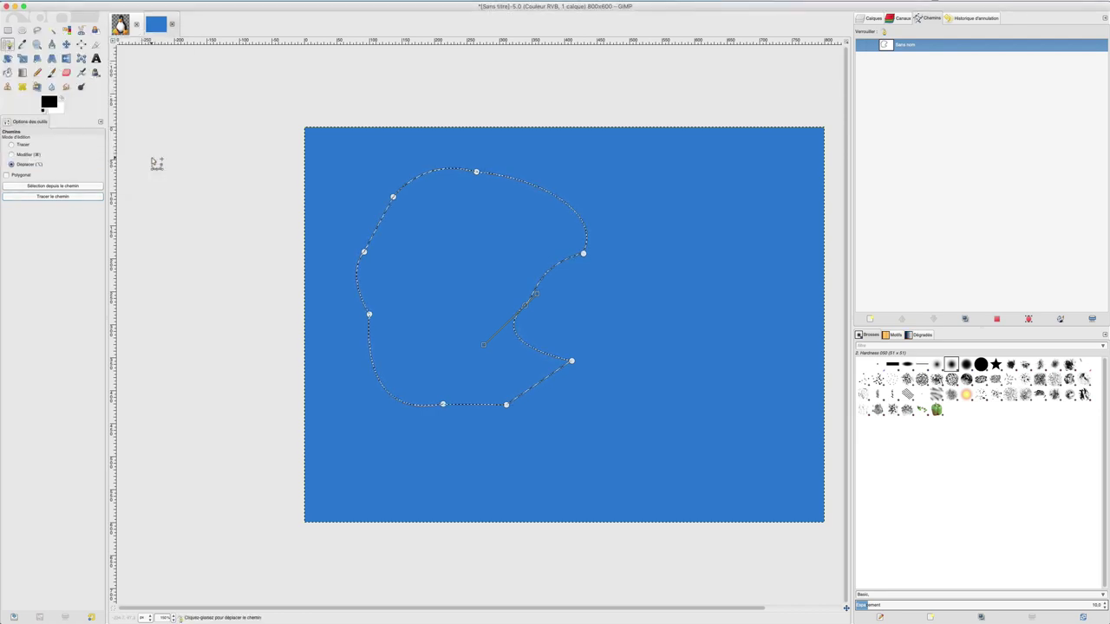
Stroke the path with a 6 px solid line using square line caps.
left_click(59, 198)
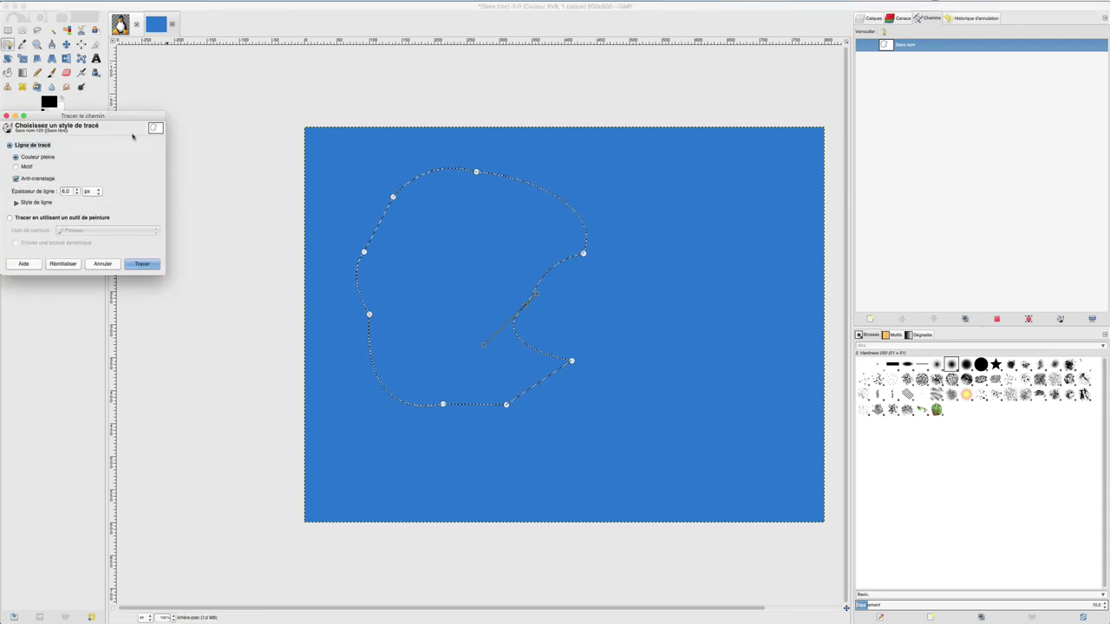
left_click_drag(121, 117, 463, 165)
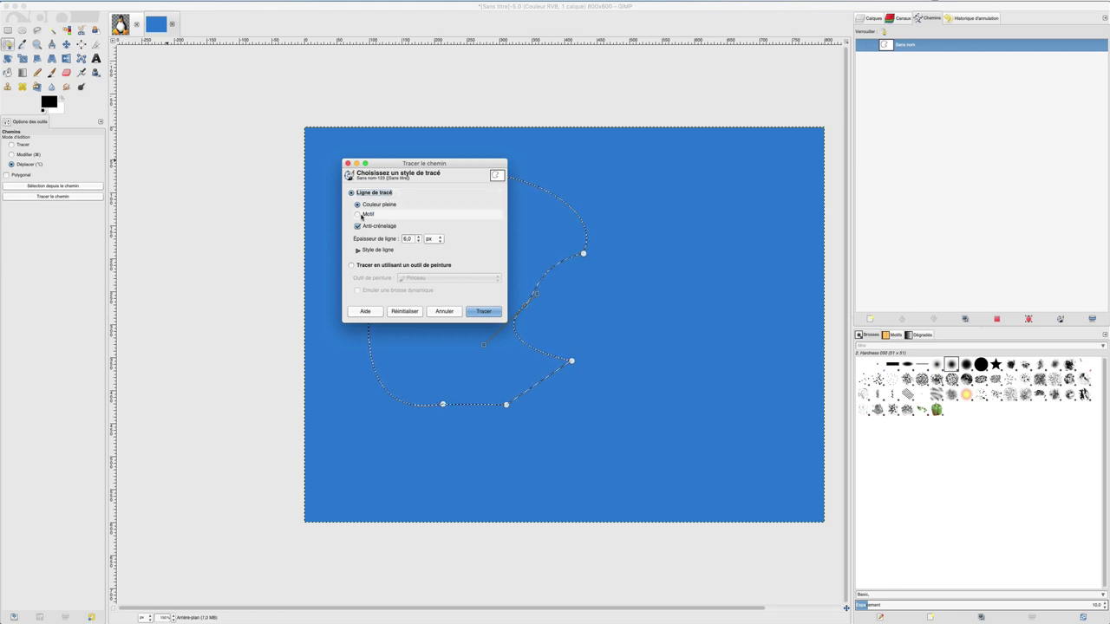
left_click(359, 249)
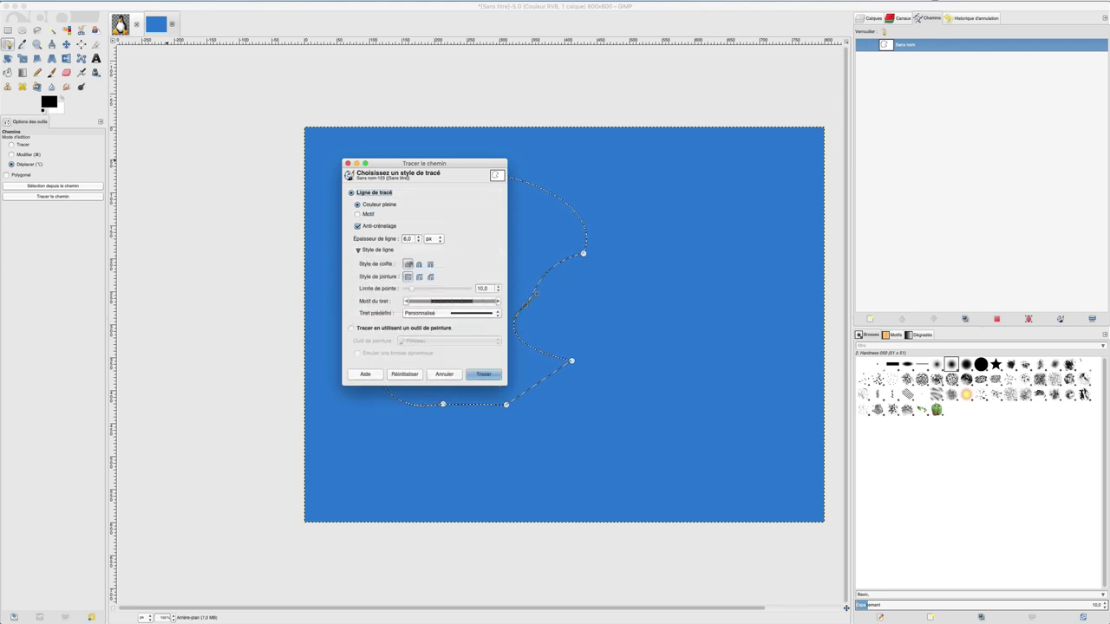
left_click(430, 264)
Stroke the path with a black line, then move the path outline about 190 px right.
left_click(480, 375)
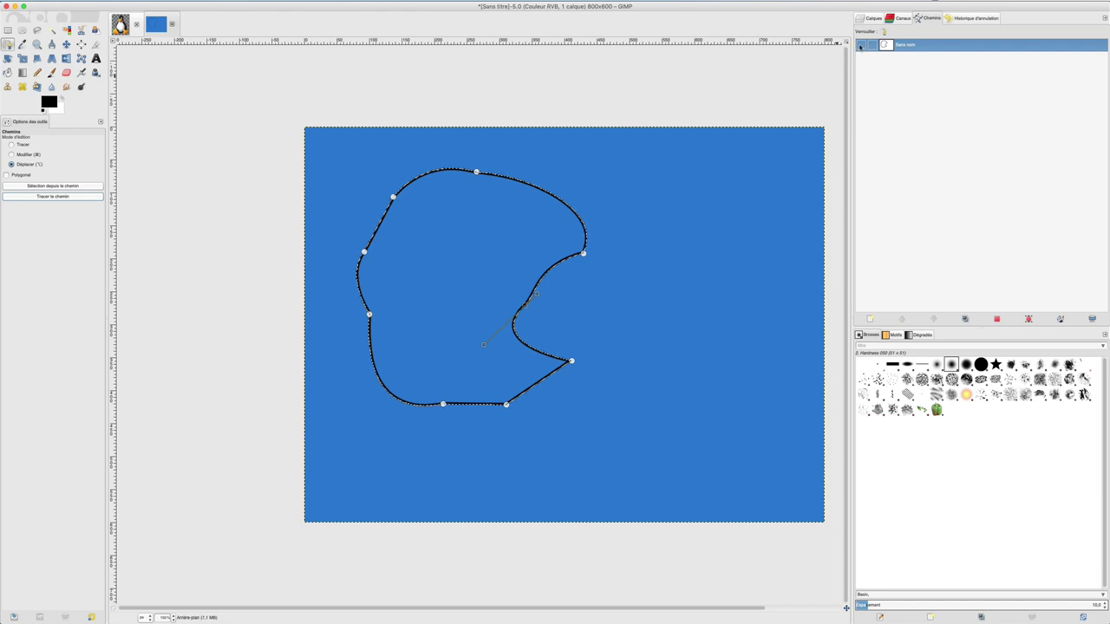
left_click(111, 1)
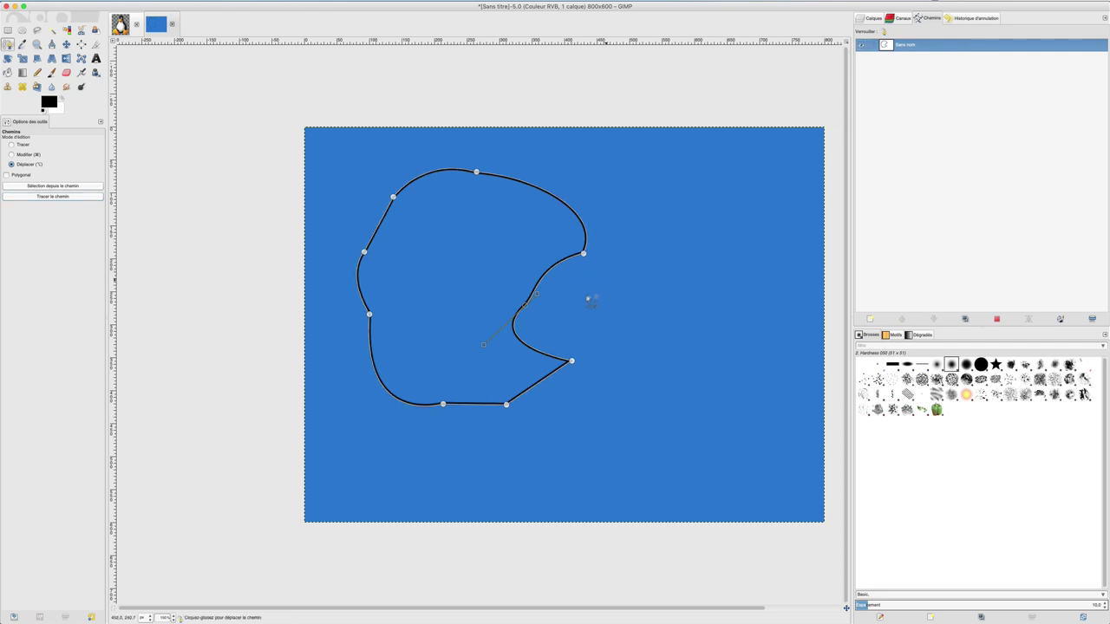
left_click_drag(525, 307, 693, 312)
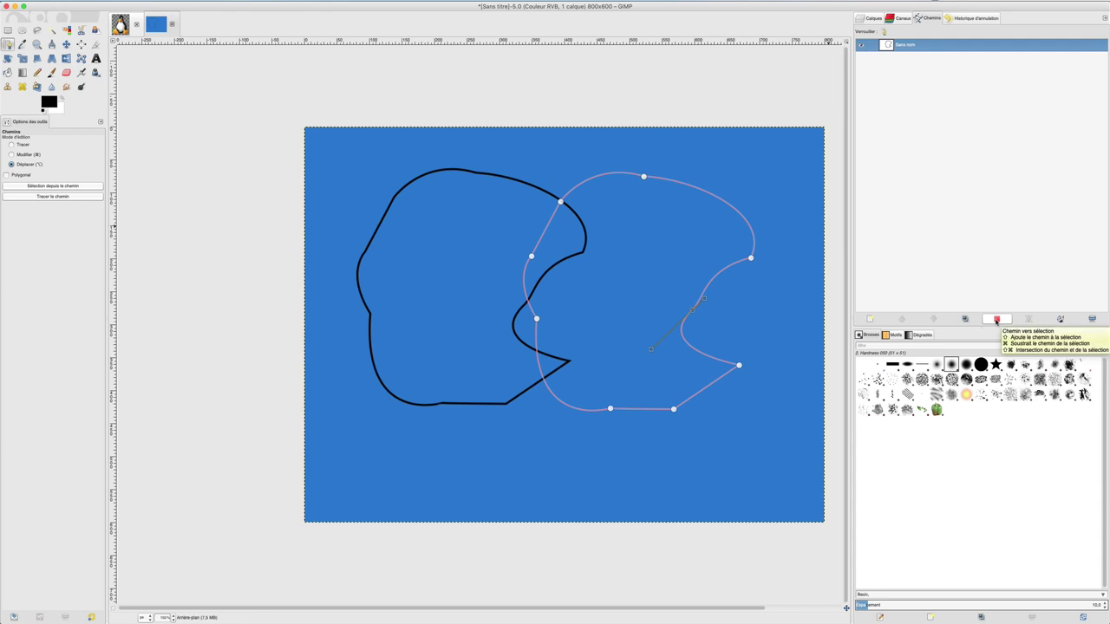
Turn the moved path into a selection, toggling the path's visibility on the canvas.
left_click(997, 320)
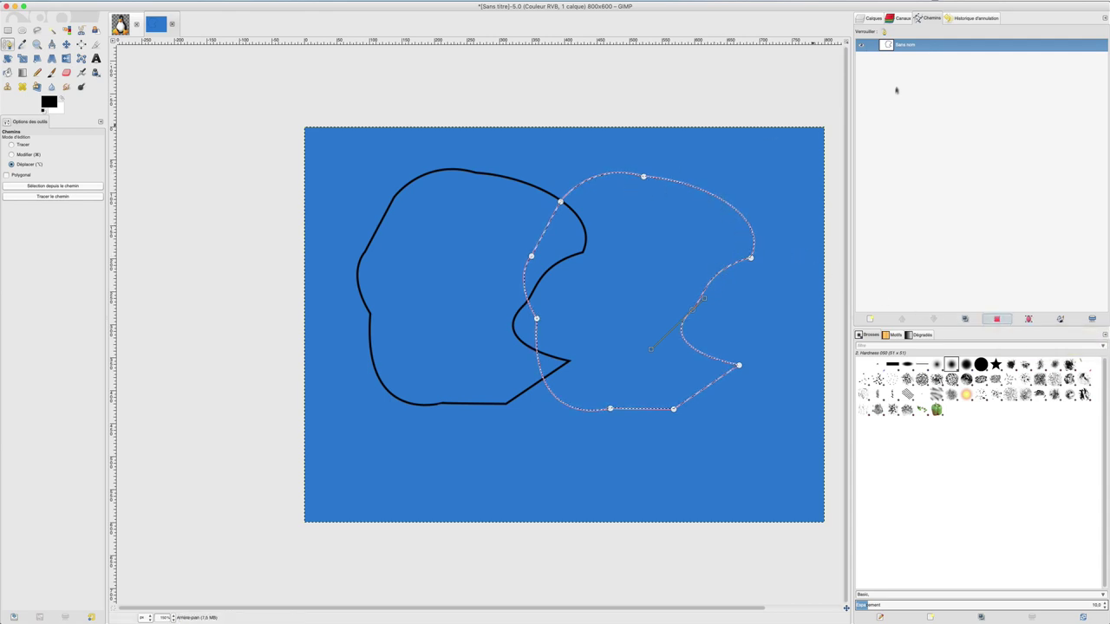
left_click(861, 44)
key("shift+ctrl+a")
left_click(861, 44)
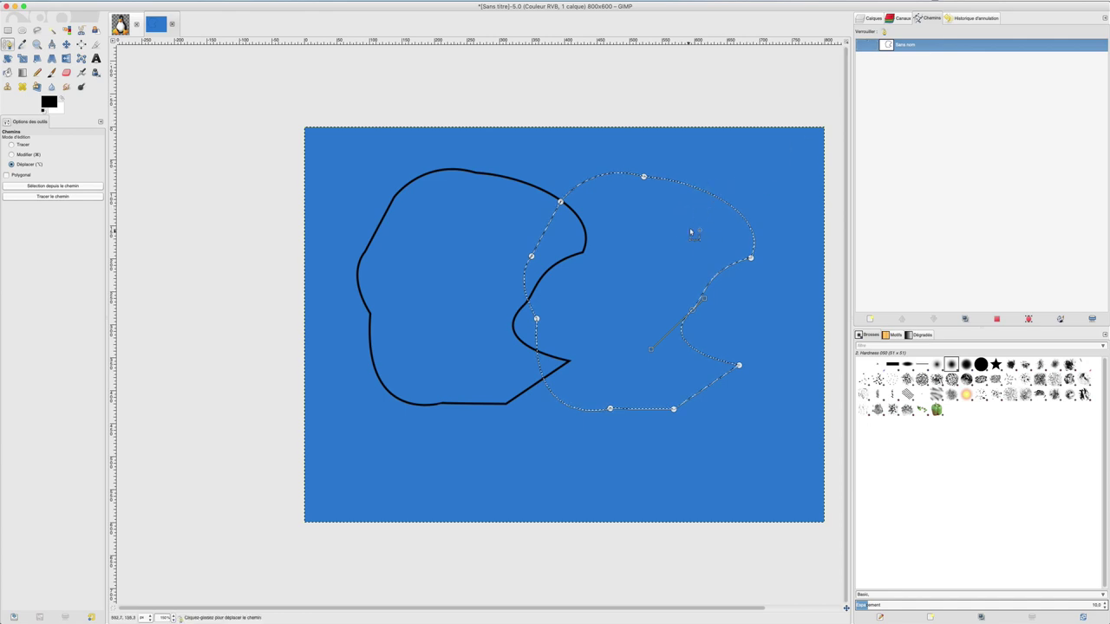
Copy the clipped blue shape, paste it as a new image, and return to the Tux image.
left_click(91, 2)
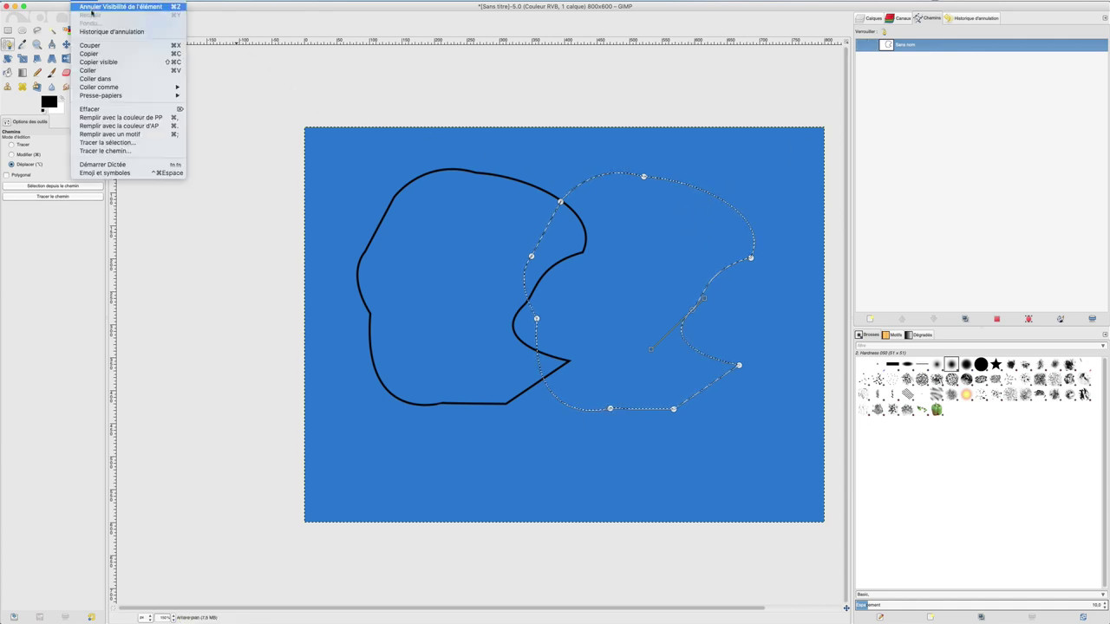
left_click(95, 54)
left_click(91, 4)
mouse_move(99, 86)
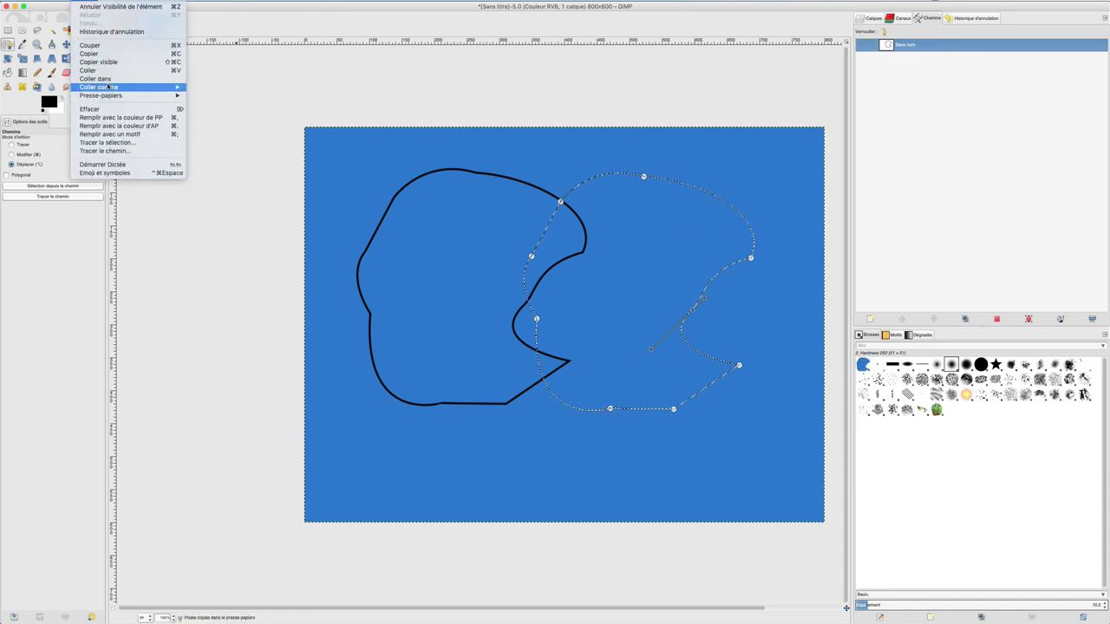
left_click(215, 87)
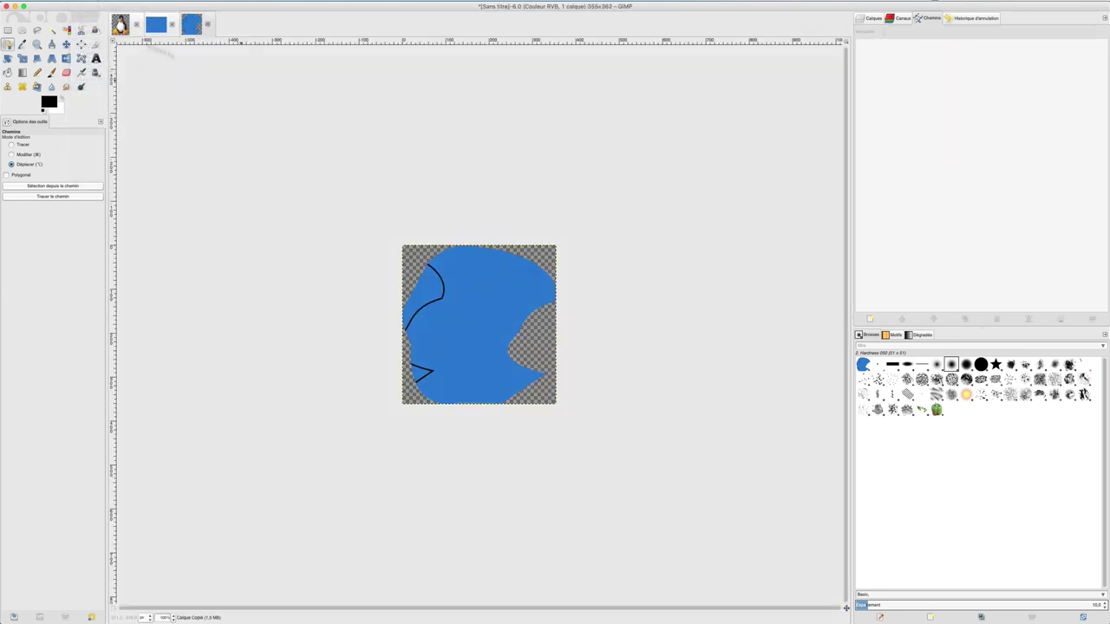
left_click(156, 24)
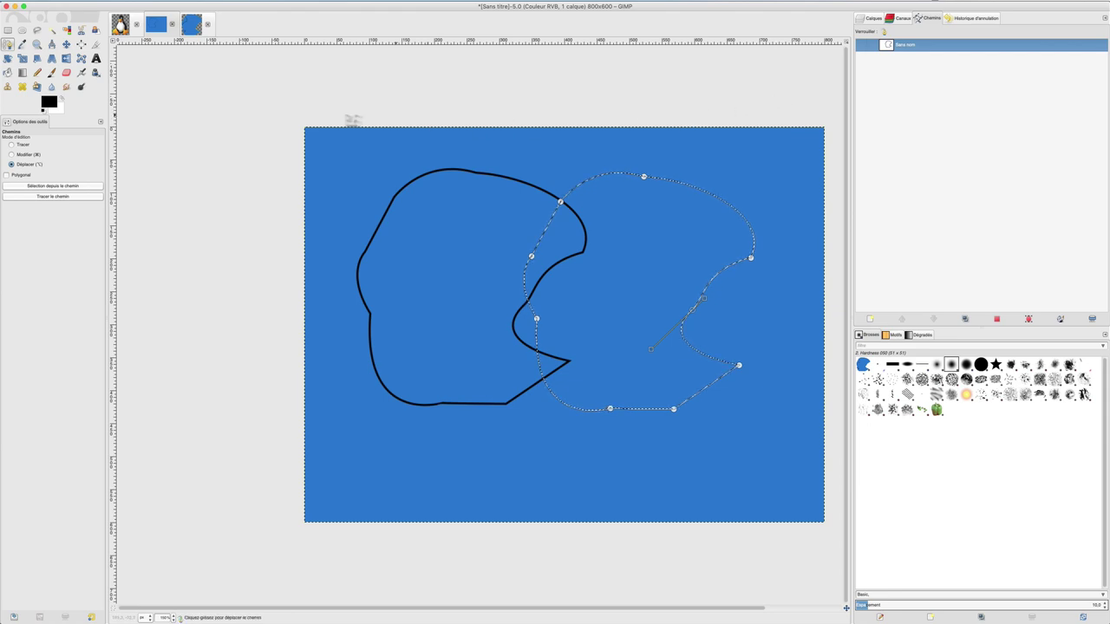
left_click(120, 25)
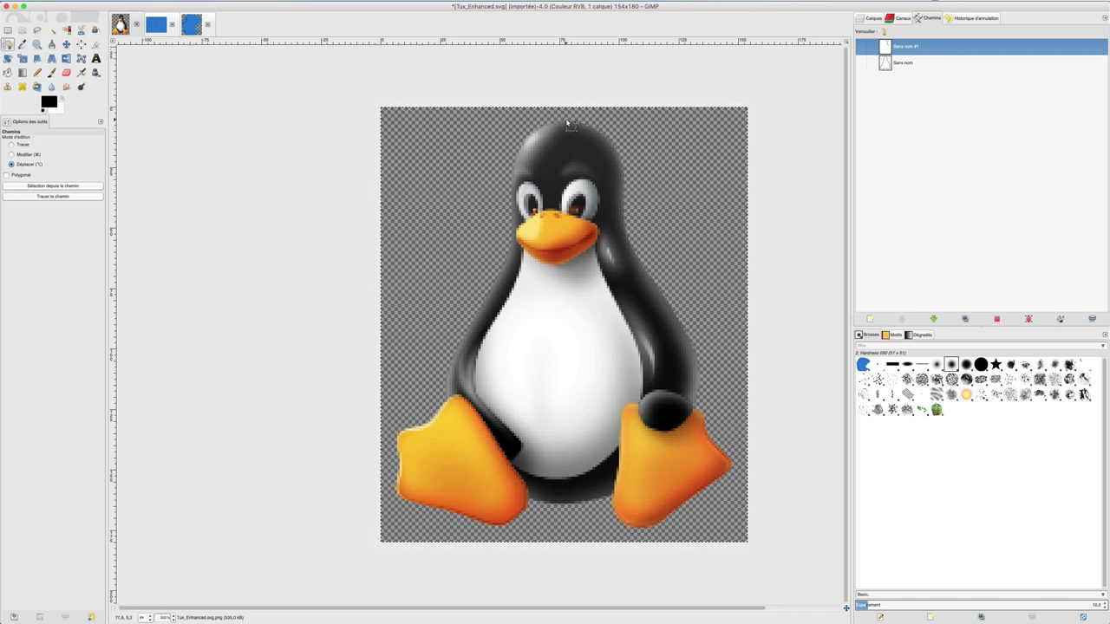
In Design mode, start a new path with its first anchor atop Tux's head.
left_click(21, 144)
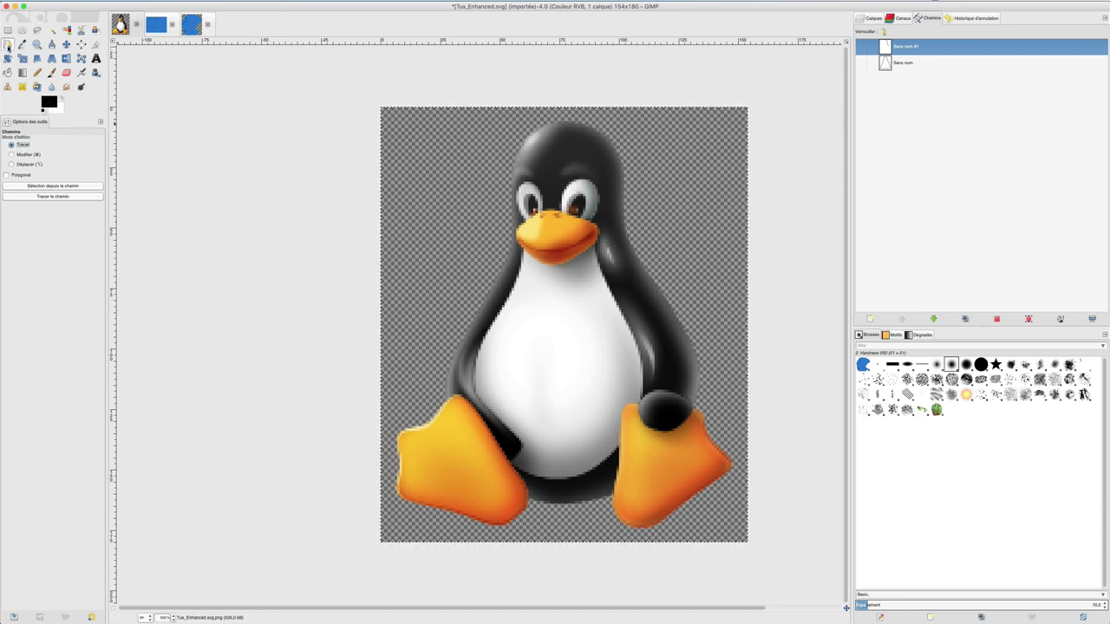
left_click(566, 123)
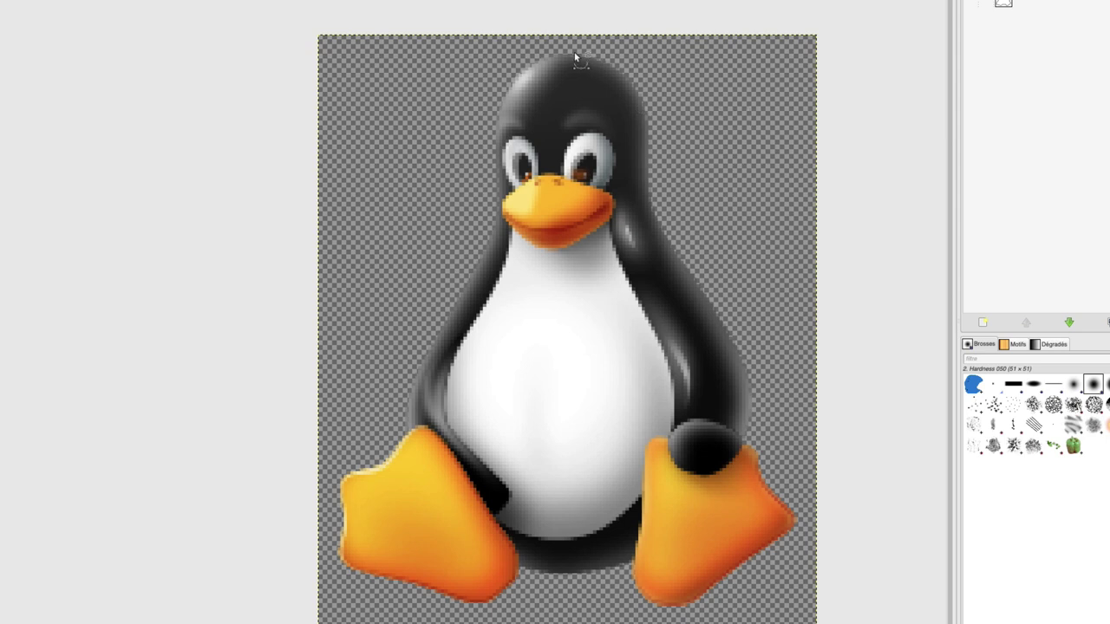
left_click(572, 52)
Add curved anchors along the head's right edge and down the right side of the body.
left_click_drag(652, 157, 647, 259)
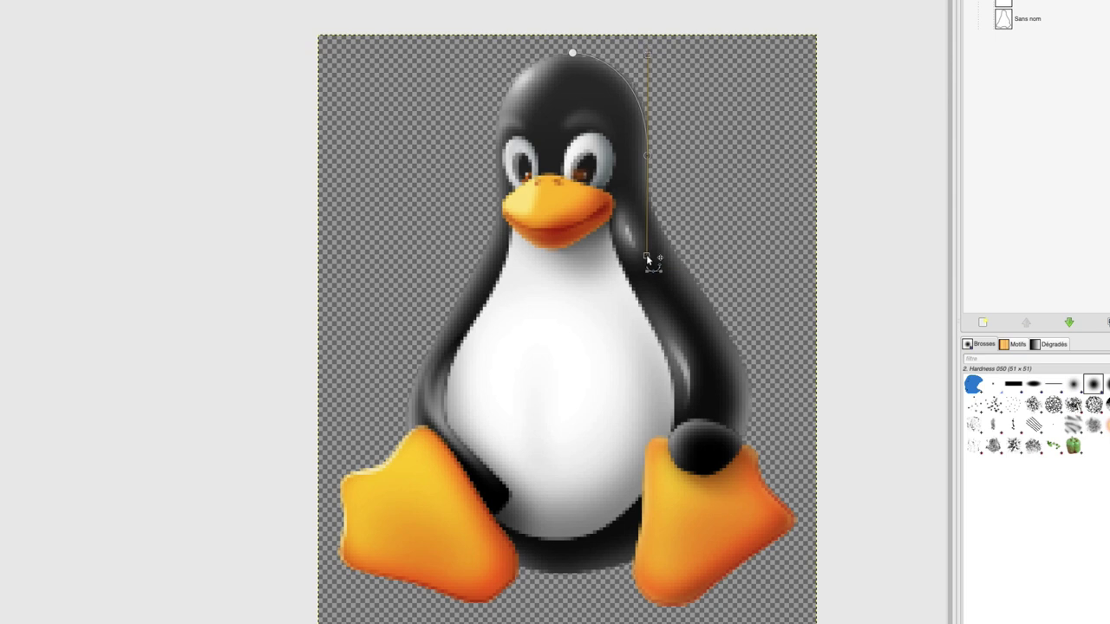
left_click_drag(647, 258, 657, 230)
left_click_drag(651, 205, 653, 216)
left_click(742, 360)
left_click_drag(742, 360, 745, 373)
Continue the path past the flipper and along the right foot to its outer tip.
left_click_drag(743, 440, 722, 460)
left_click_drag(728, 468, 744, 459)
left_click(757, 454)
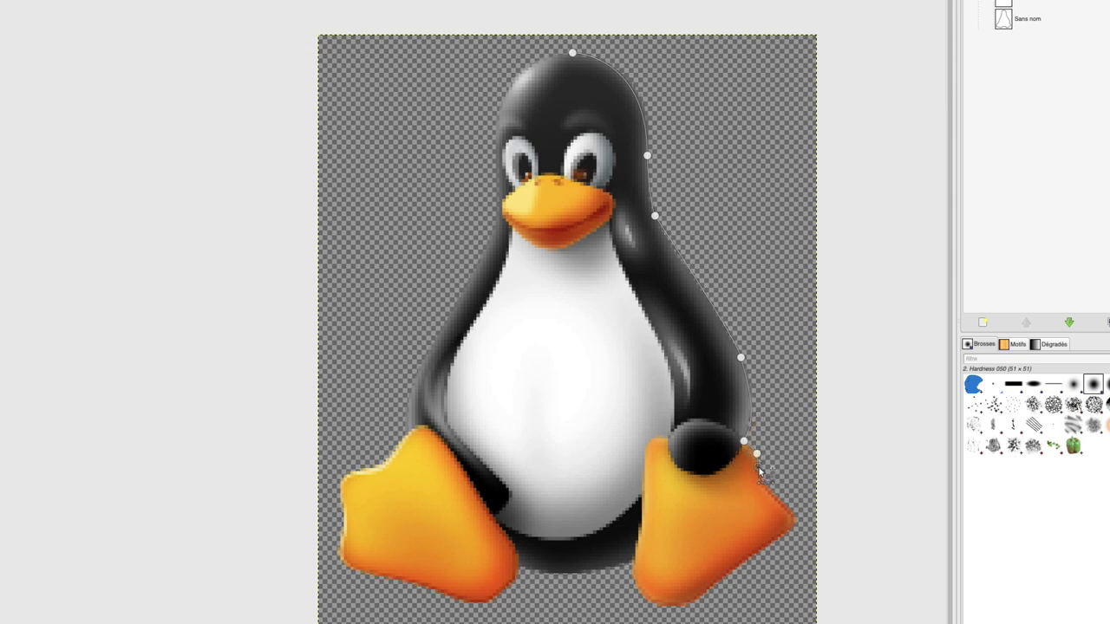
left_click(758, 467)
left_click(790, 512)
mouse_move(783, 532)
left_mouse_down()
mouse_move(761, 540)
mouse_move(764, 549)
left_mouse_up()
Trace the path along the underside of the right foot to its inner corner.
left_click_drag(788, 526, 716, 588)
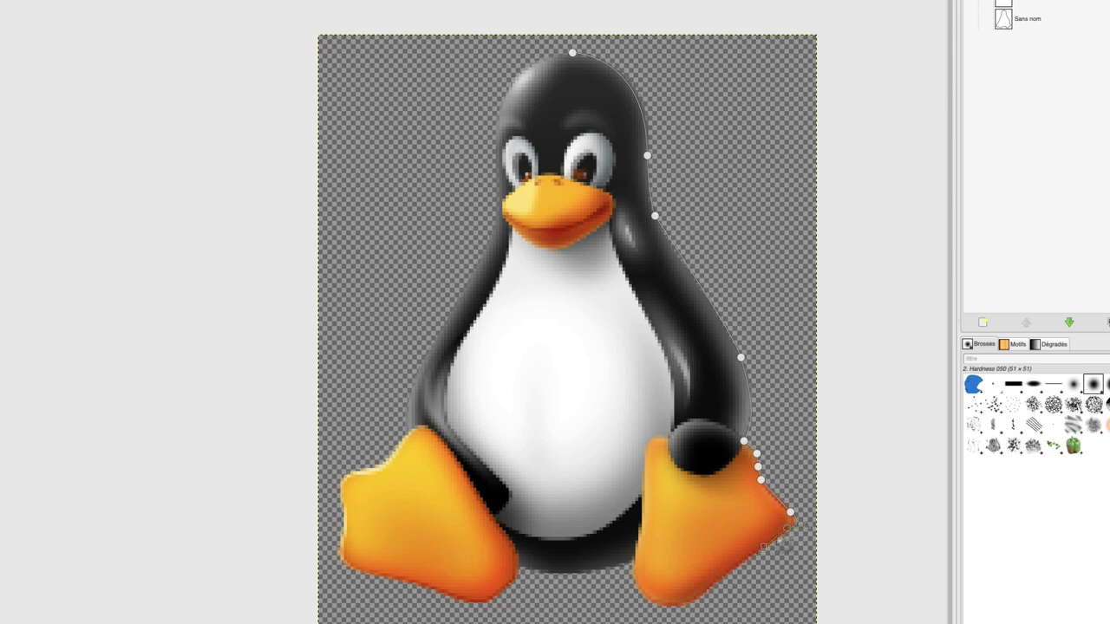
left_click(715, 586)
mouse_move(633, 564)
left_mouse_down()
mouse_move(629, 512)
mouse_move(607, 490)
left_mouse_up()
left_click_drag(607, 490, 567, 575)
Carry the path across the belly and around the left foot.
left_click(518, 565)
left_click(486, 604)
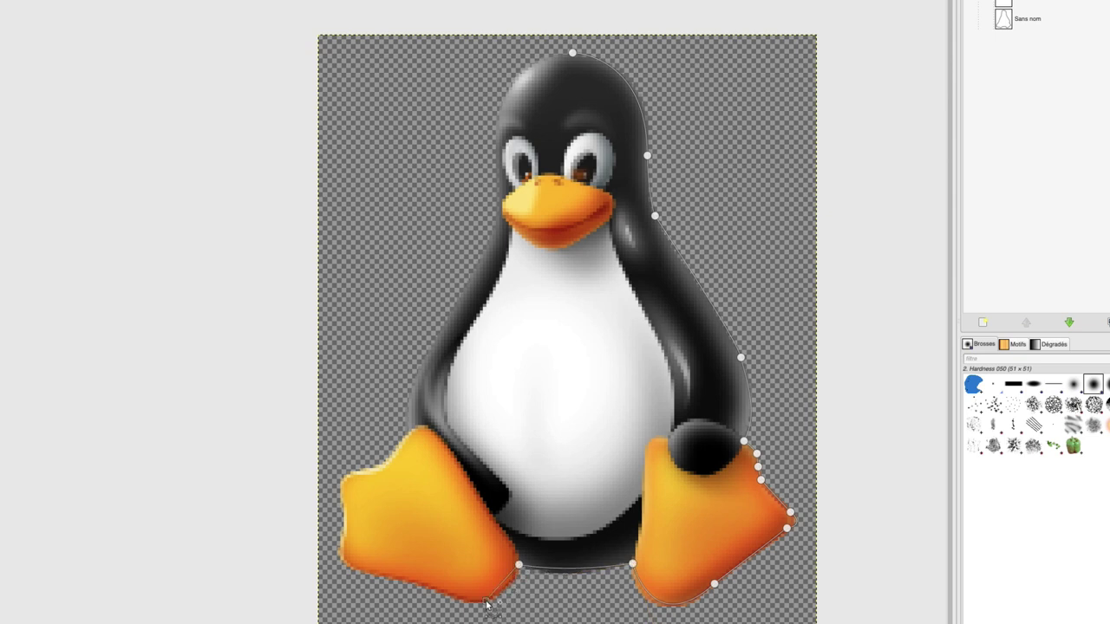
left_click(340, 560)
left_click(341, 479)
left_click_drag(367, 468, 407, 432)
Curve the path up the penguin's left body edge toward the head.
mouse_move(482, 253)
left_mouse_down()
mouse_move(524, 272)
mouse_move(538, 176)
left_mouse_up()
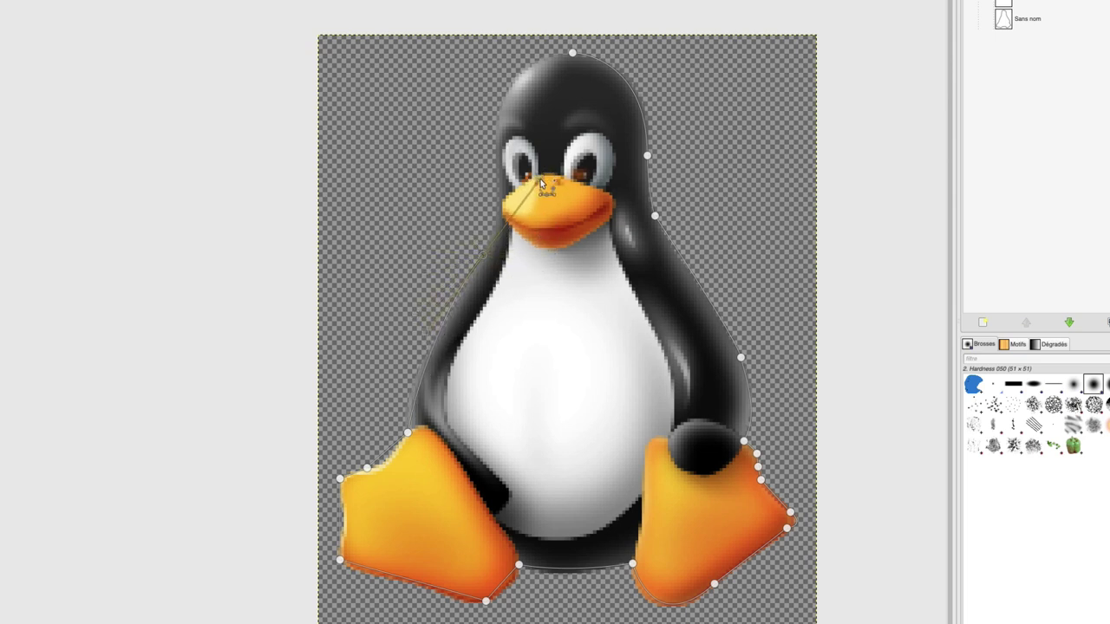
left_click_drag(537, 176, 541, 187)
left_click_drag(541, 187, 498, 133)
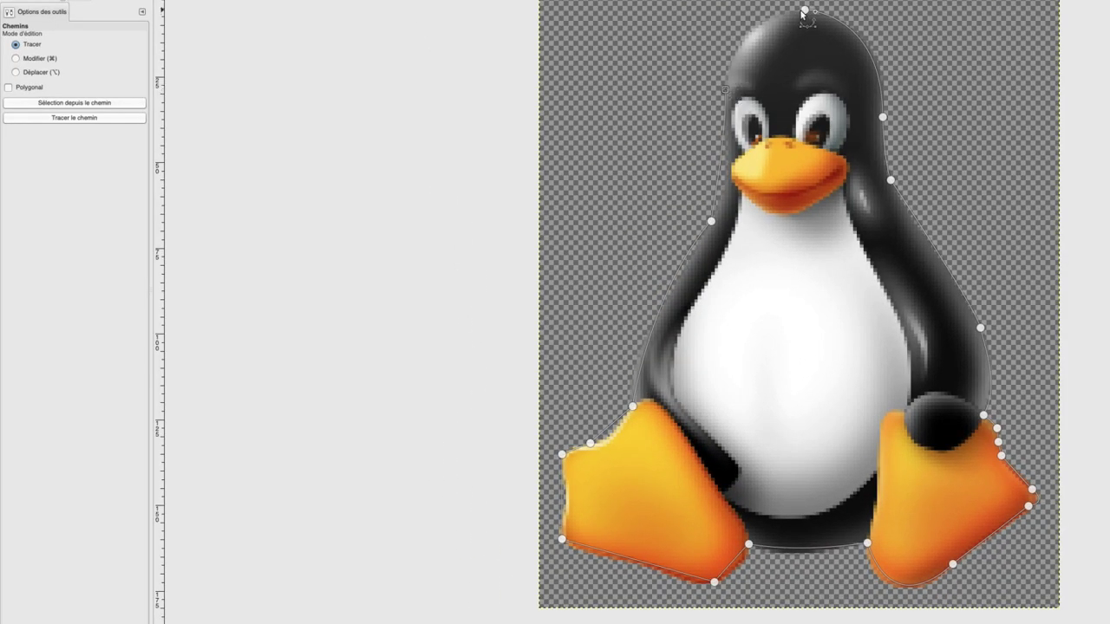
In Edit mode, close the path at the head's top anchor and pull the right-side anchor out to the body edge.
left_click(29, 59)
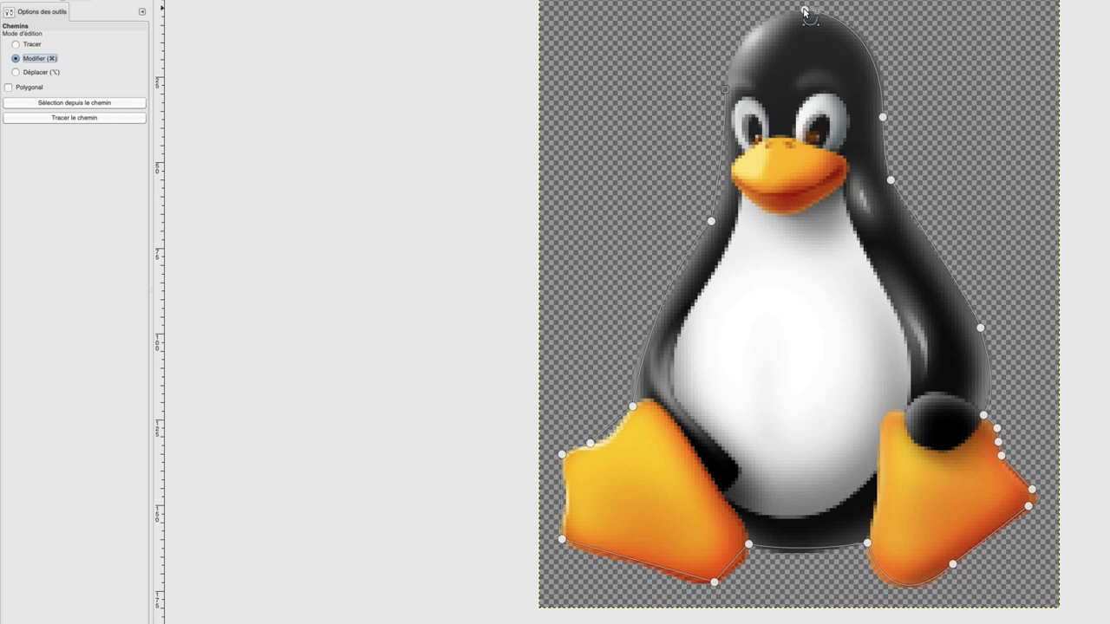
left_click(805, 12)
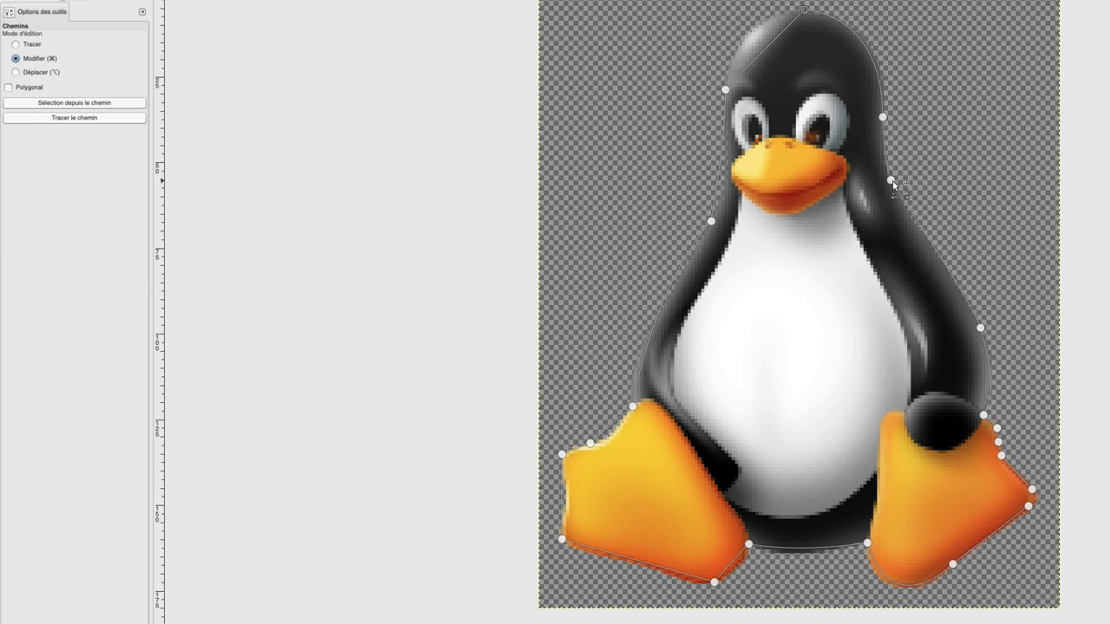
scroll(893, 179, "up", 3)
mouse_move(892, 179)
left_mouse_down()
mouse_move(973, 179)
mouse_move(970, 169)
left_mouse_up()
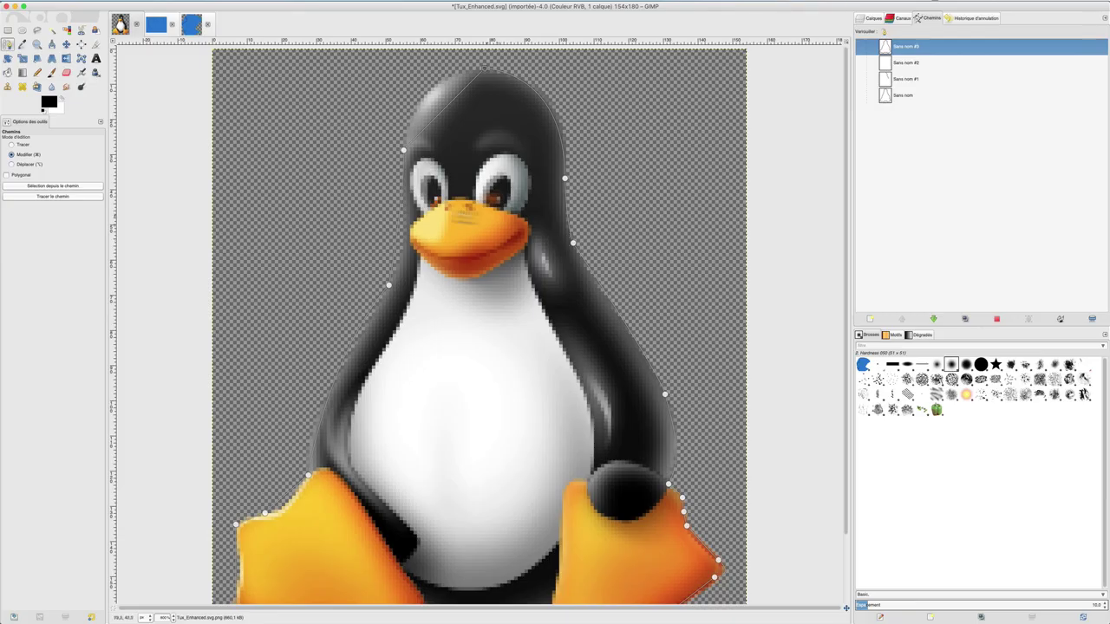
Reshape the segment at the head's right side and add a point along the right side of the outline.
left_click(11, 145)
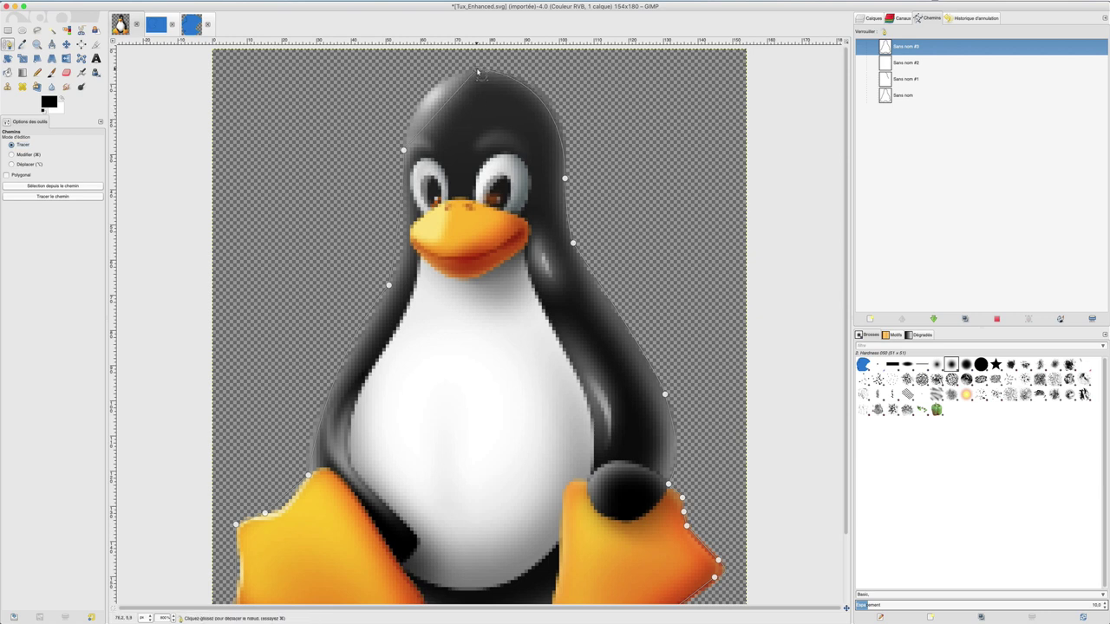
left_click_drag(565, 178, 568, 172)
scroll(693, 414, "down", 3)
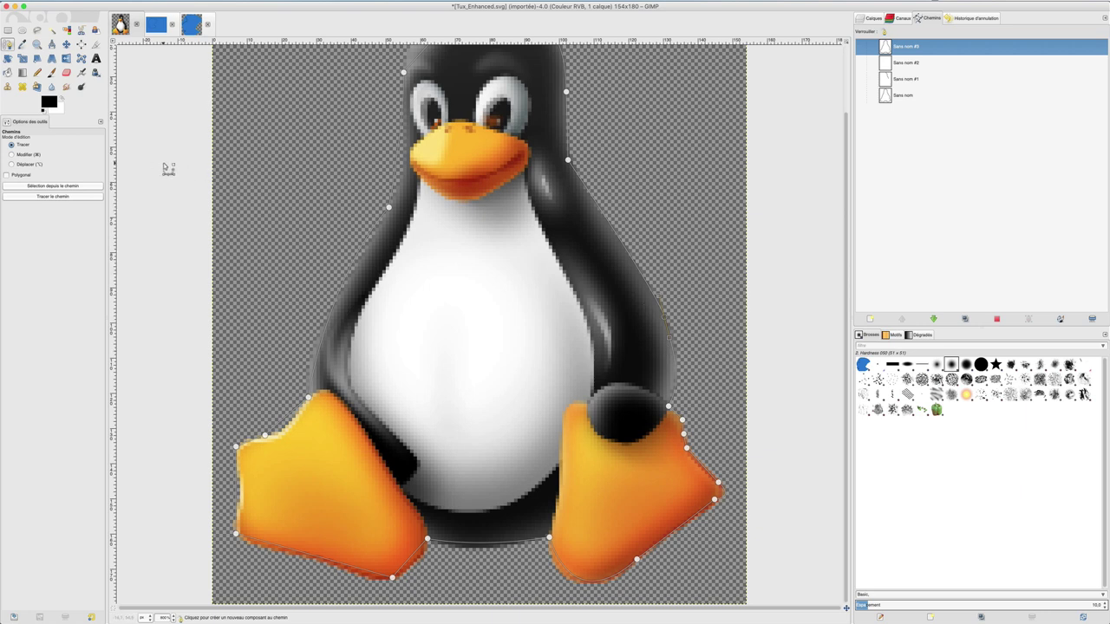
left_click(18, 154)
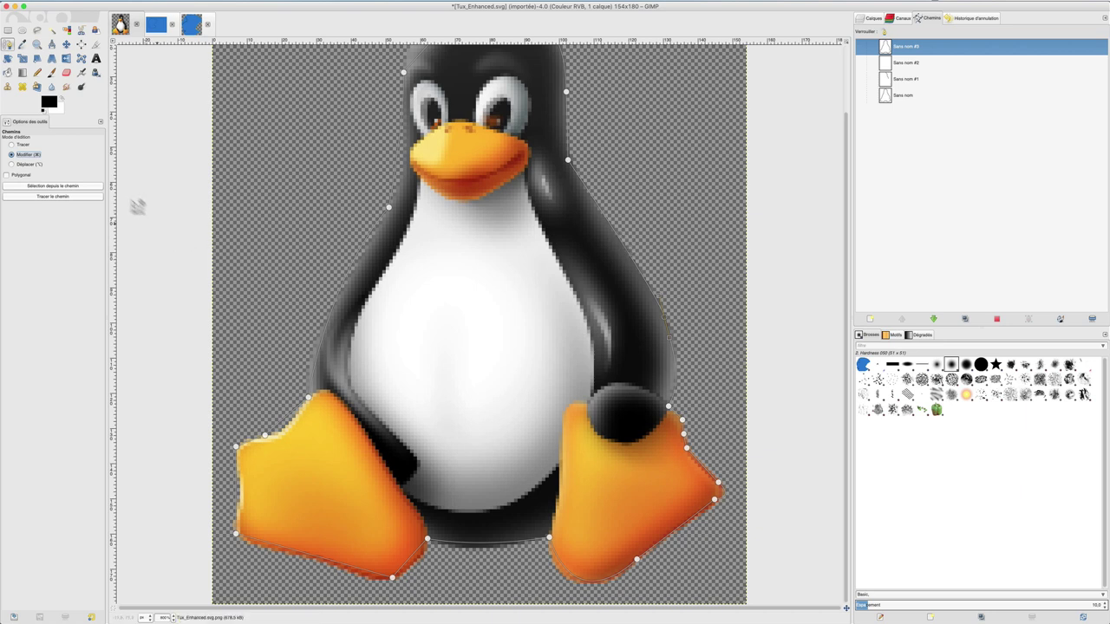
left_click(621, 244)
scroll(607, 277, "up", 3)
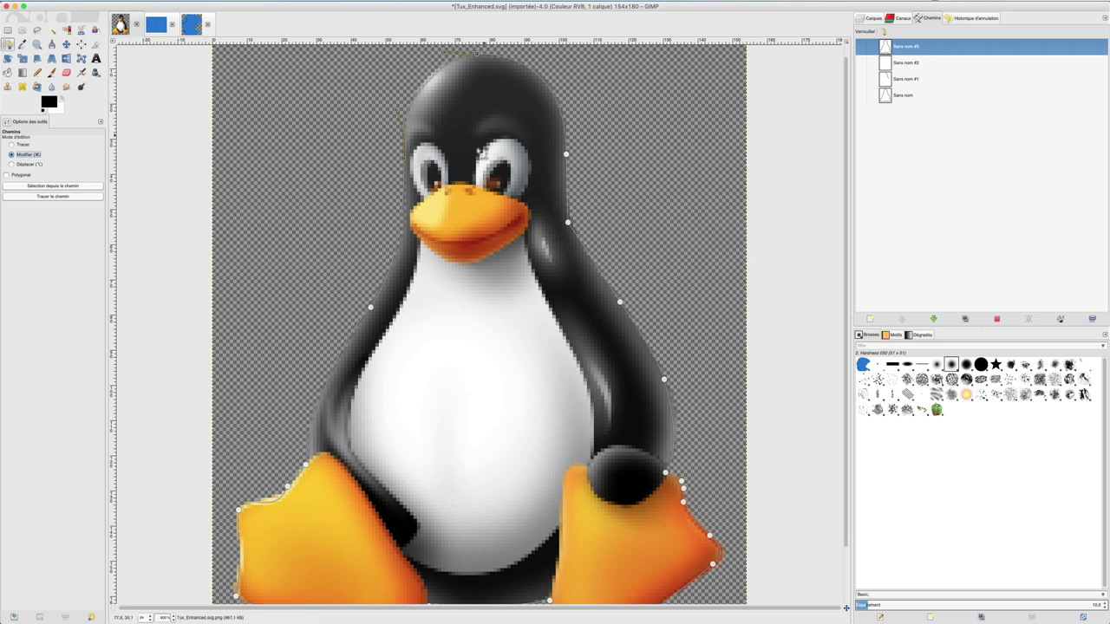
scroll(522, 148, "down", 3)
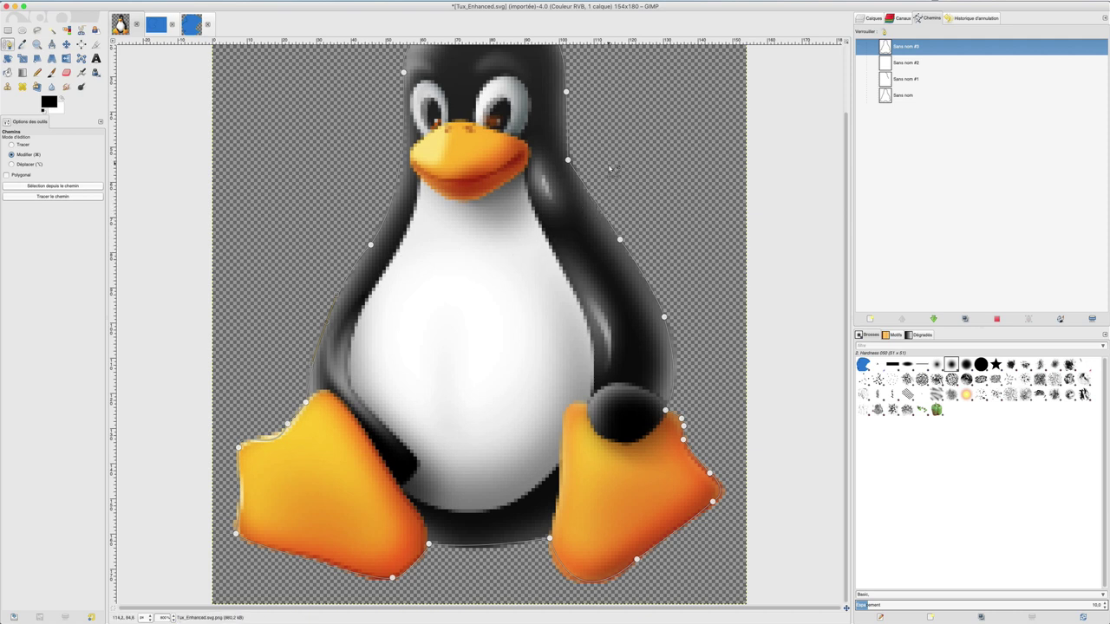
scroll(610, 169, "up", 3)
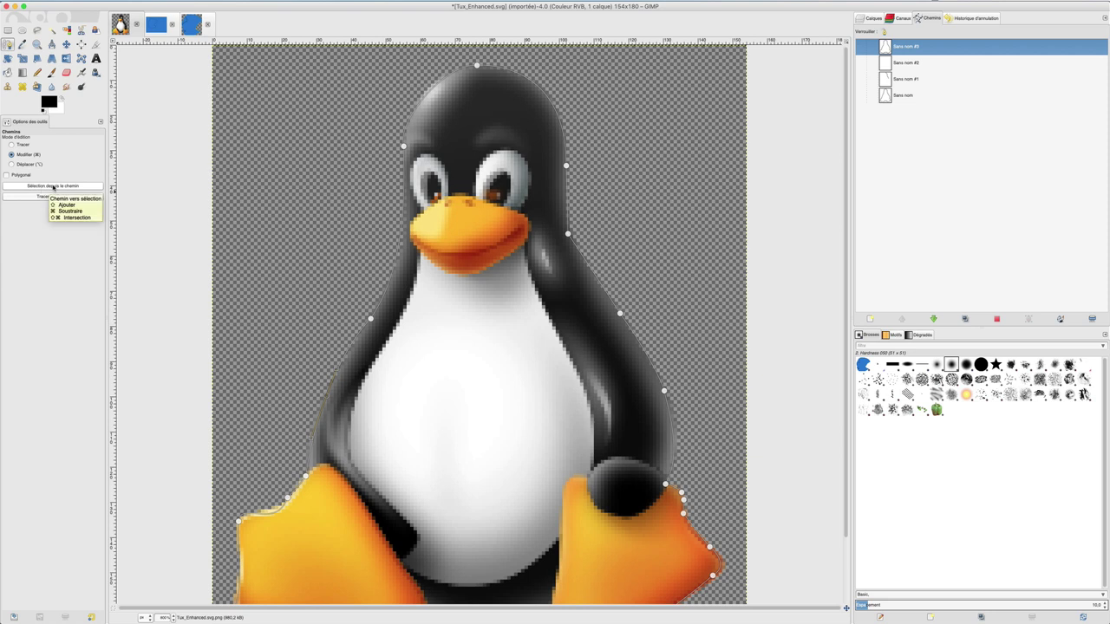
Convert the closed Tux path into a selection around the penguin.
left_click(53, 187)
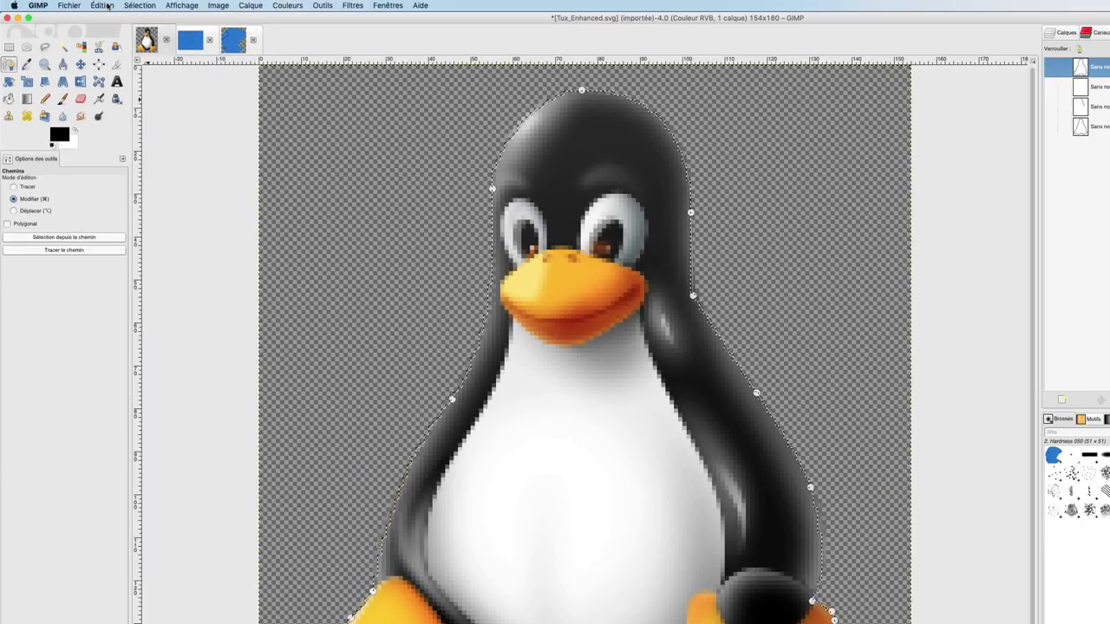
Copy the selected penguin and paste it as a new image.
left_click(103, 5)
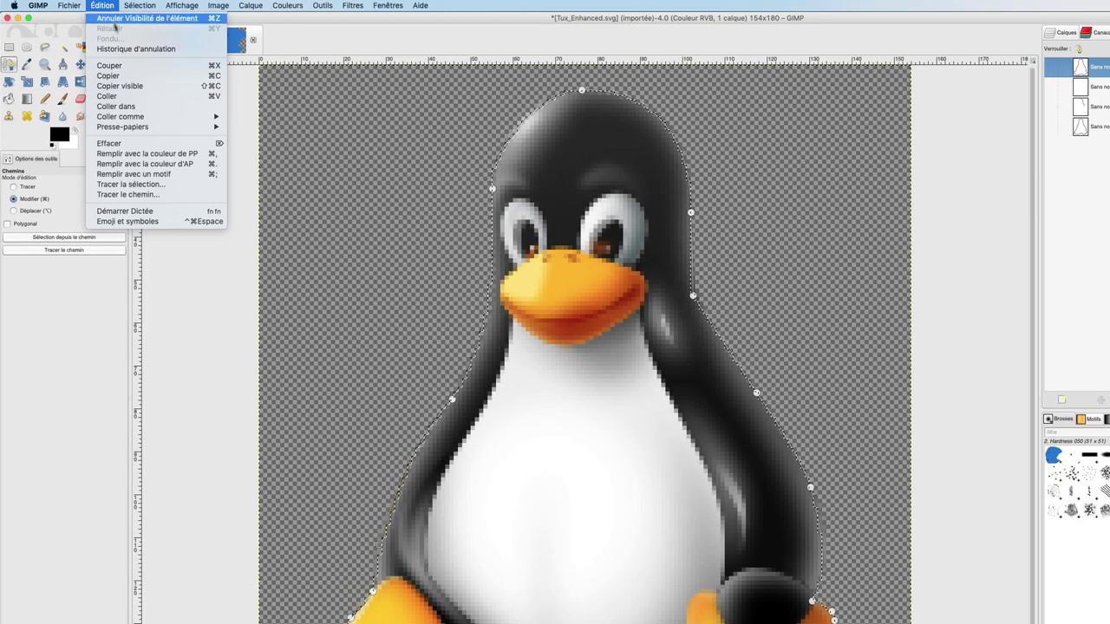
left_click(126, 78)
left_click(103, 5)
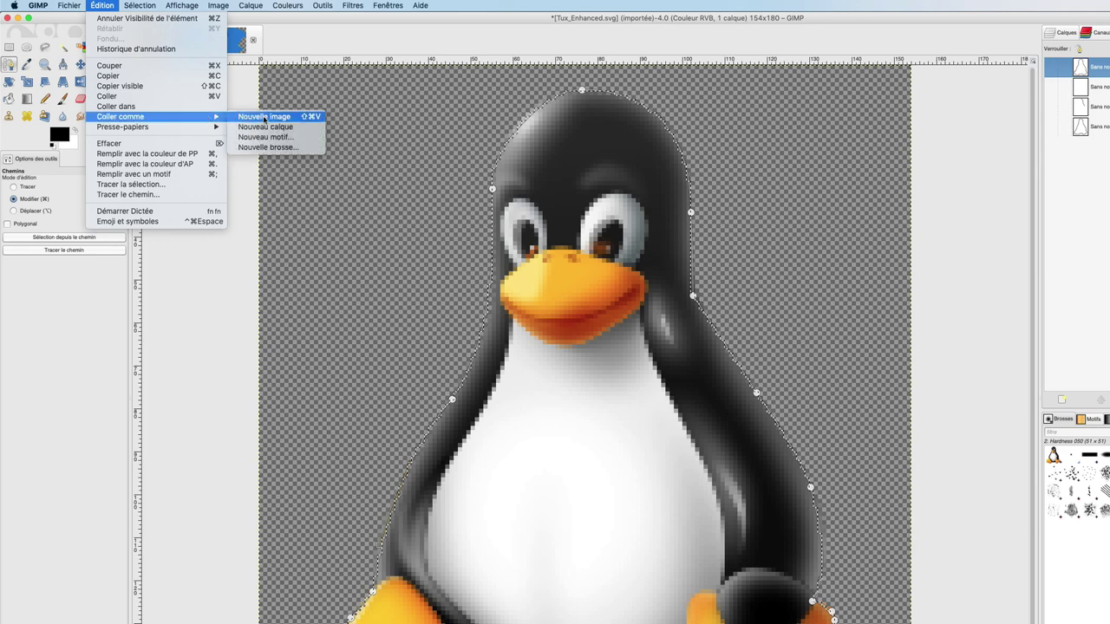
left_click(262, 116)
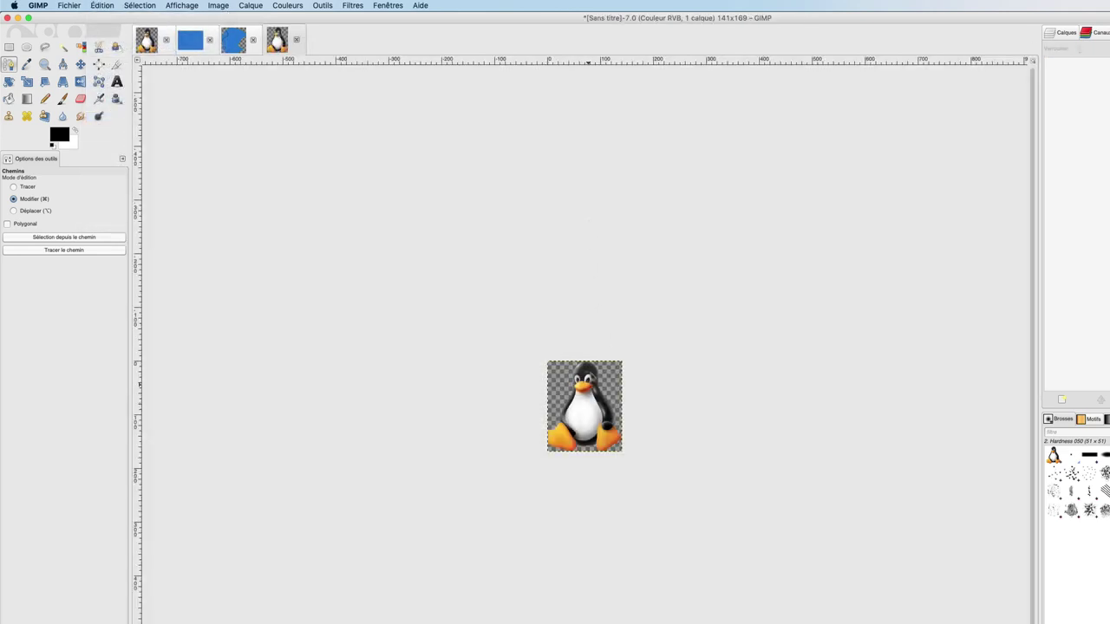
Return to Tux_Enhanced and clear its selection with Sélection > Aucune.
left_click(149, 39)
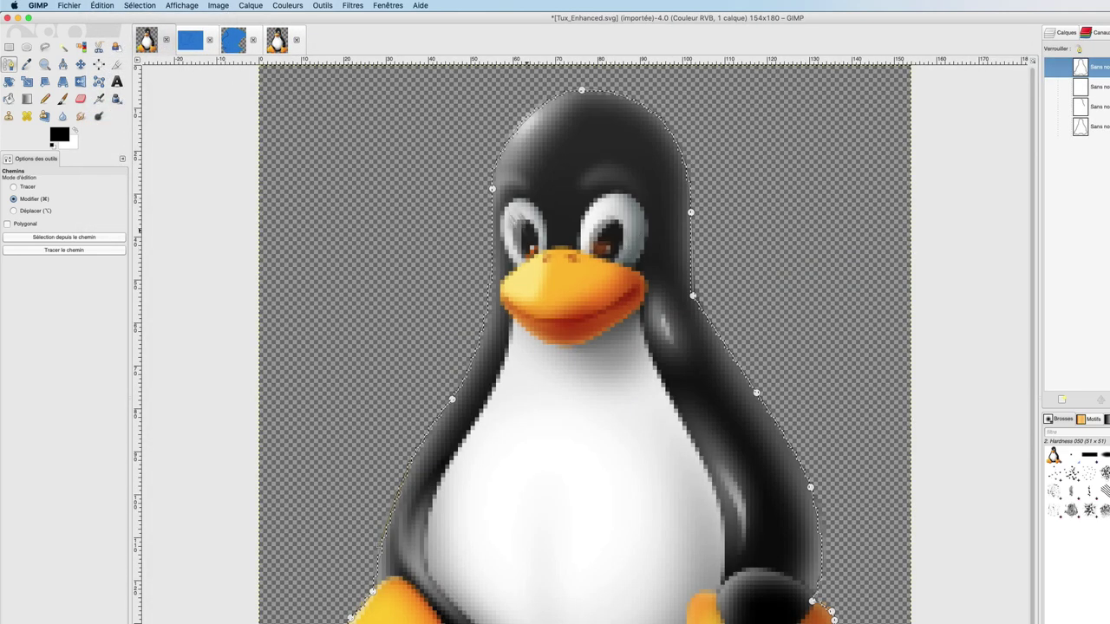
left_click(138, 5)
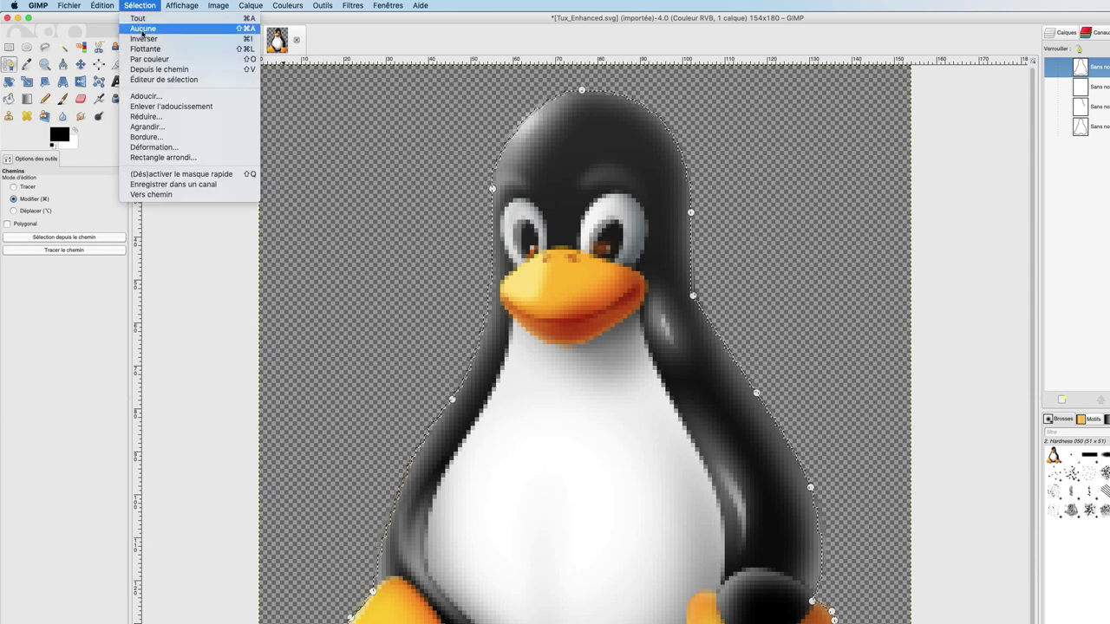
left_click(143, 29)
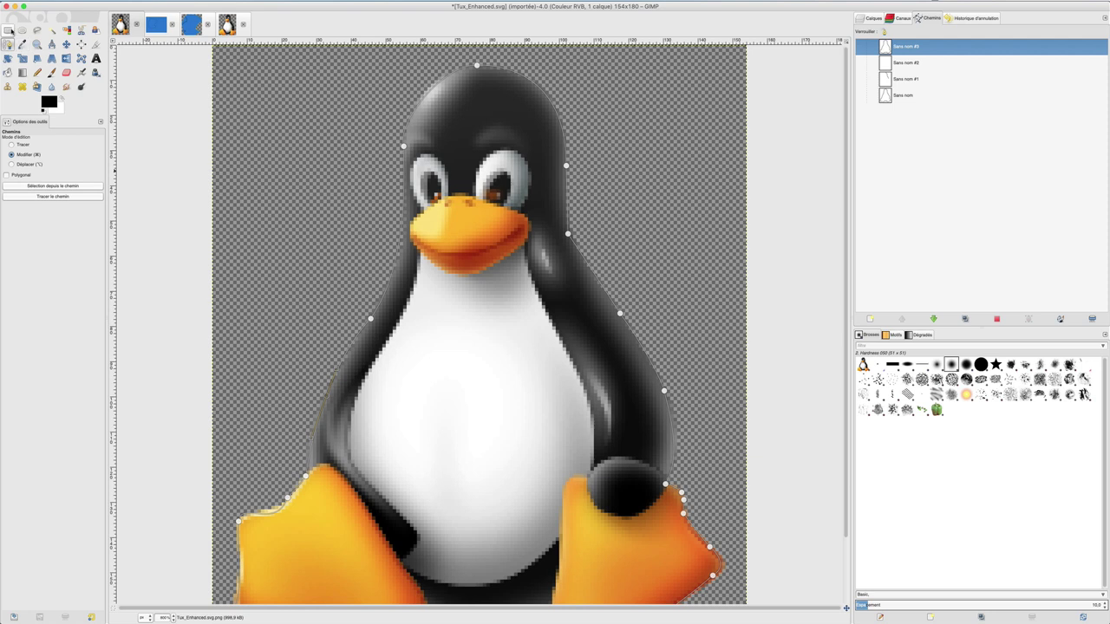
left_click(8, 29)
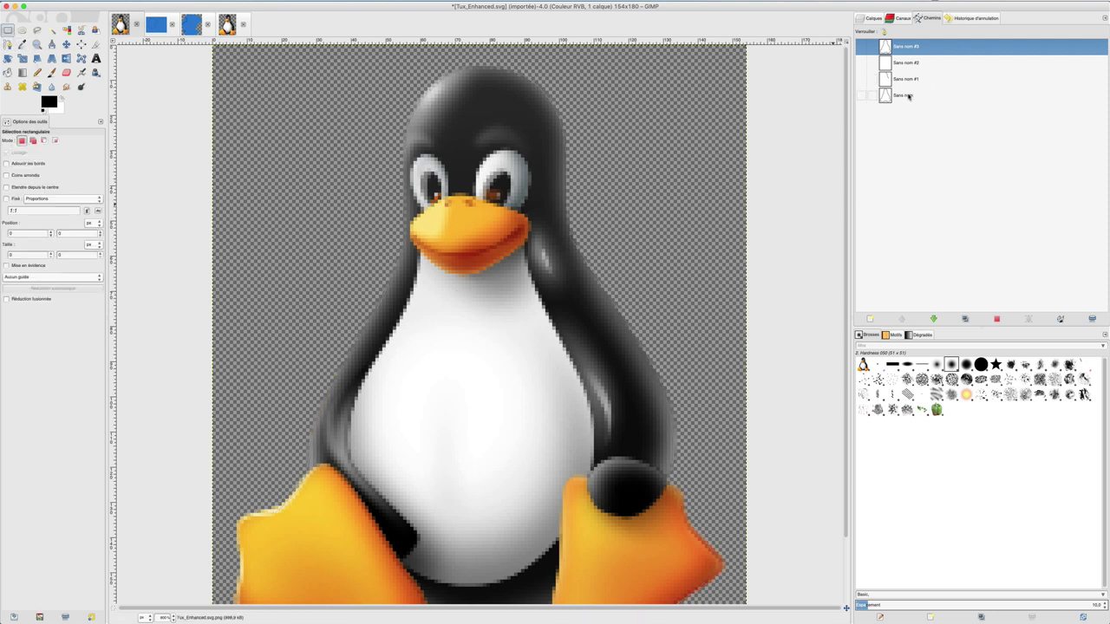
Show and activate the Sans nom path, convert it to a selection, then hide it.
left_click(862, 96)
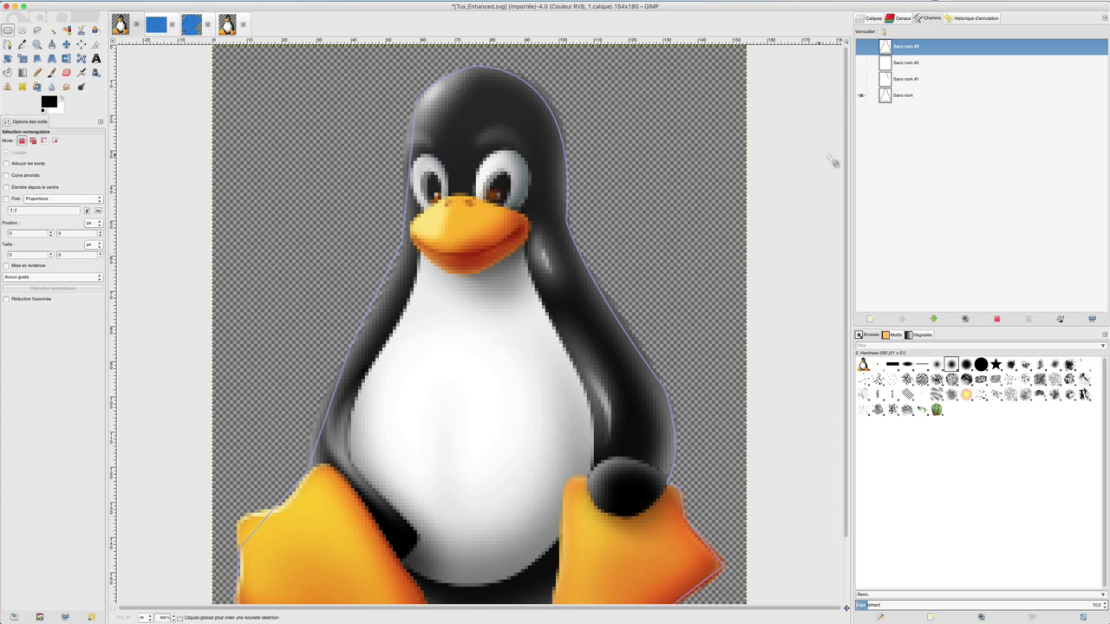
left_click(896, 95)
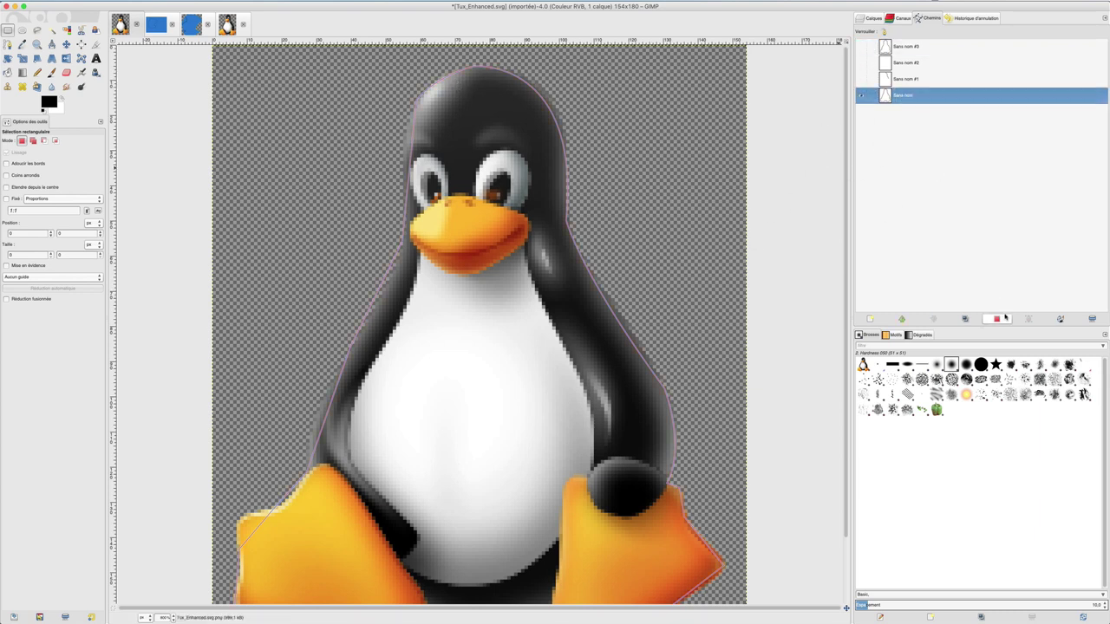
left_click(999, 320)
left_click(998, 320)
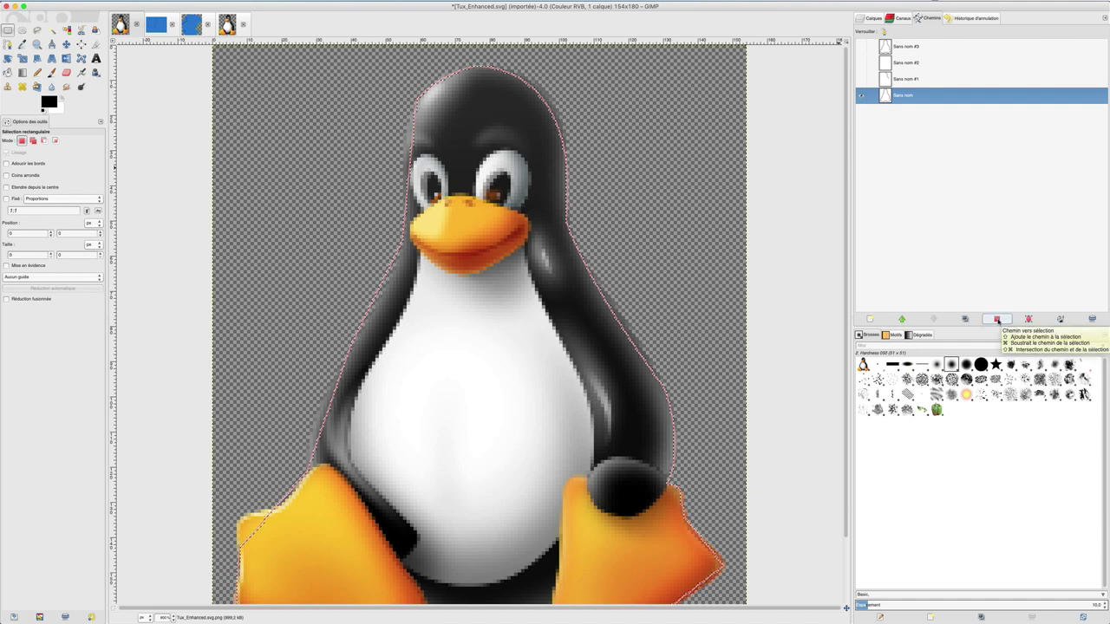
left_click(861, 96)
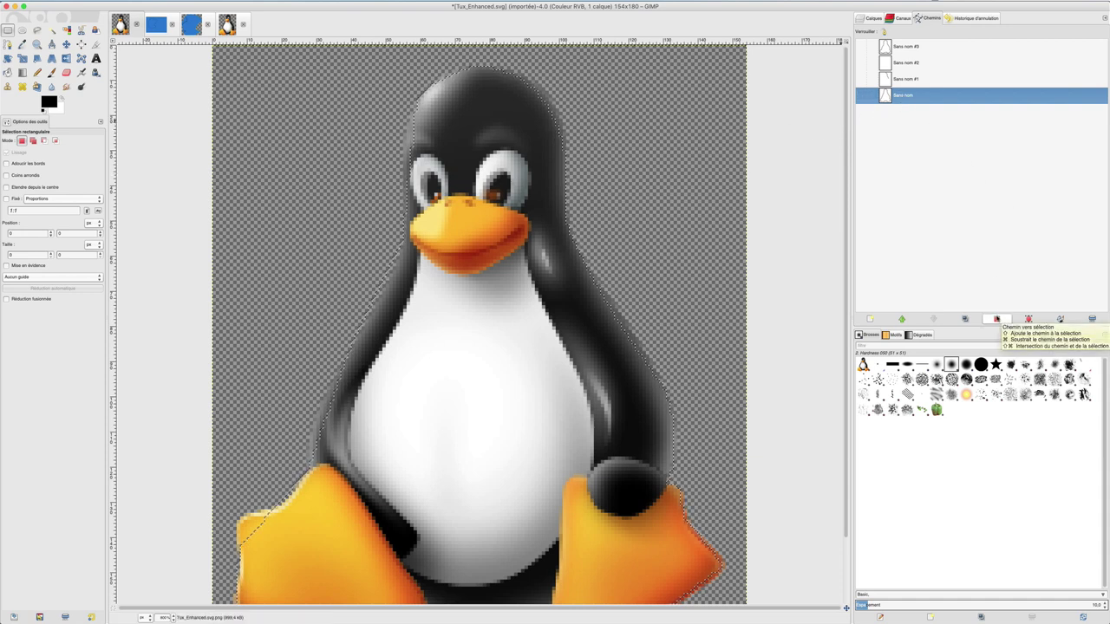
Save the selection as the path 'Sélection', then make Sans nom visible and active for editing with the Paths tool.
left_click(1029, 319)
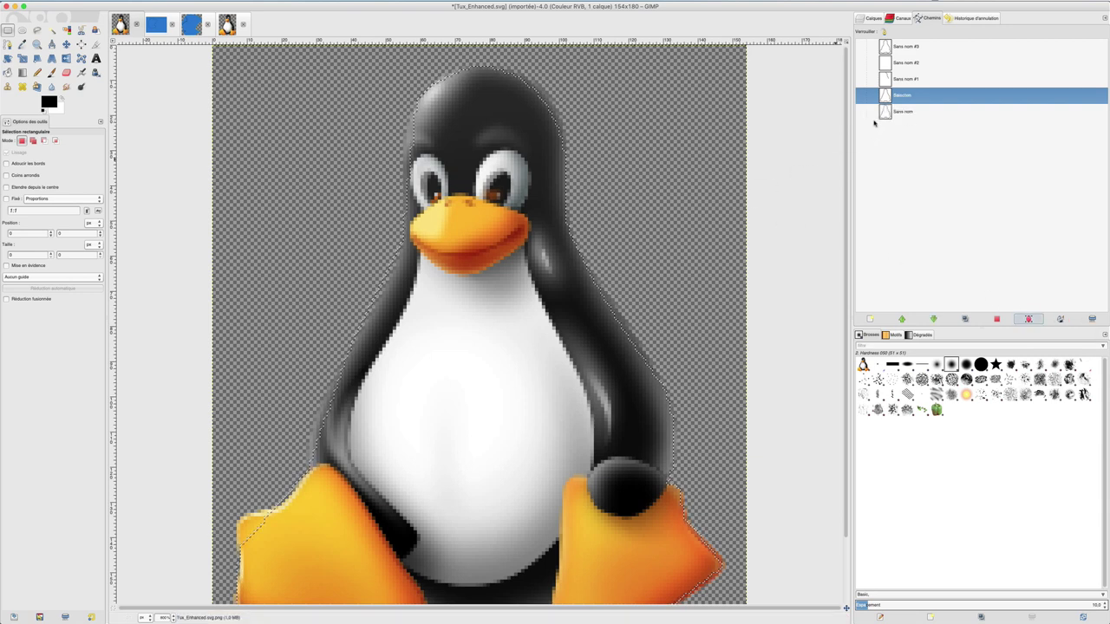
left_click(862, 112)
left_click(863, 112)
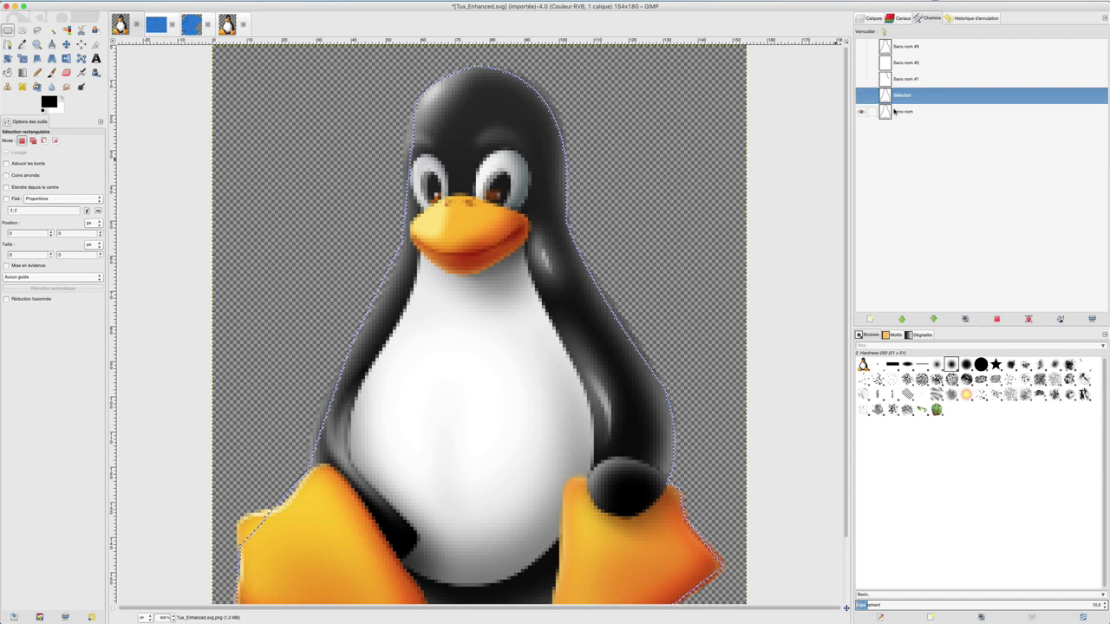
left_click(897, 112)
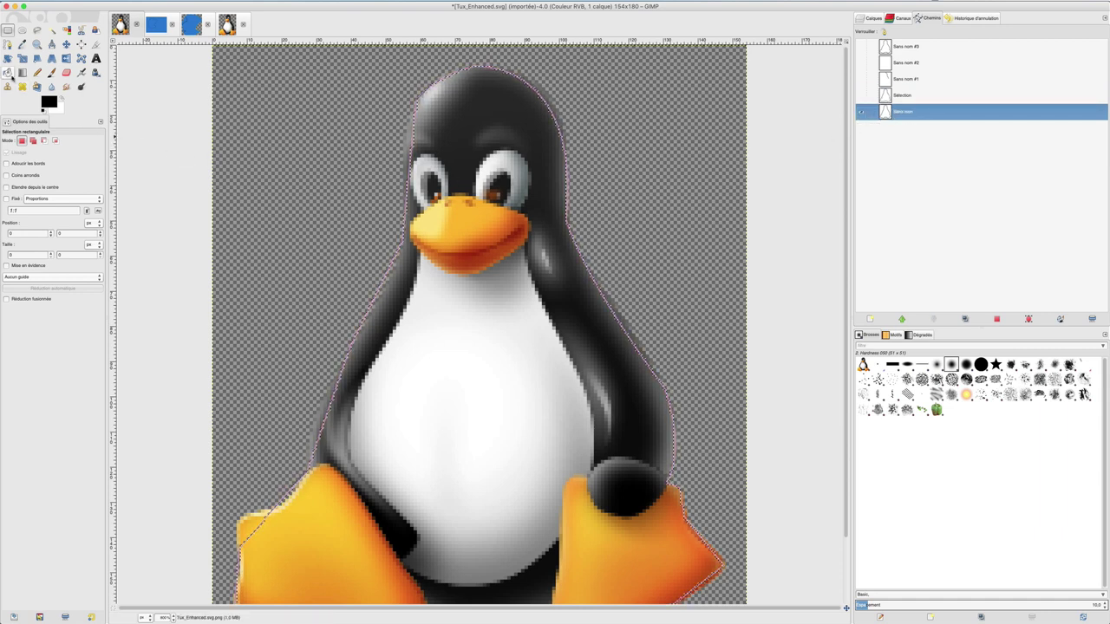
left_click(8, 46)
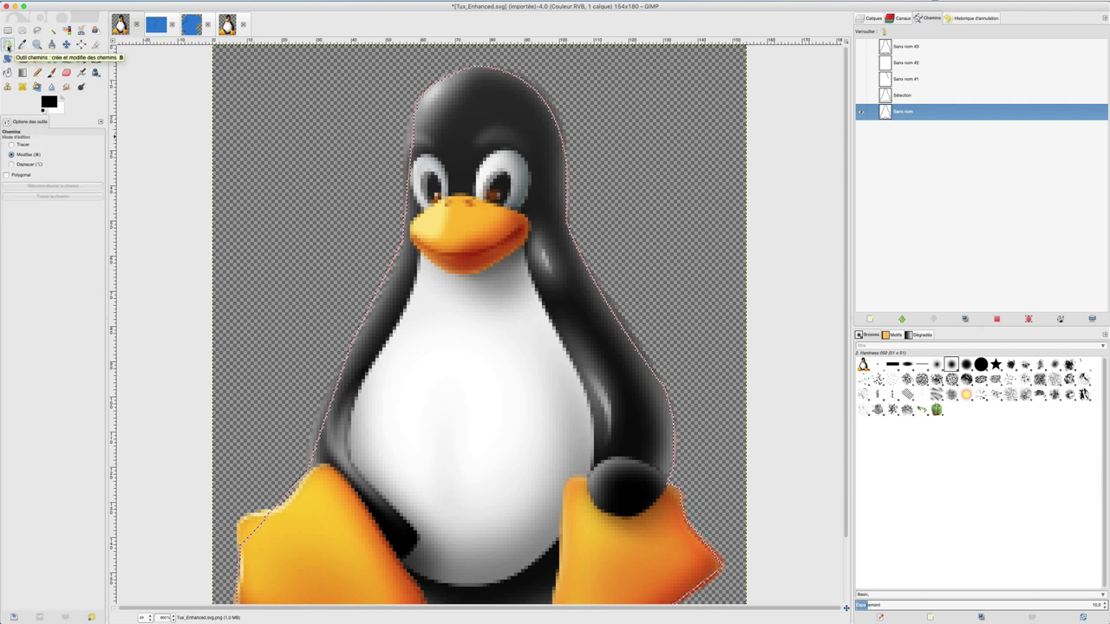
left_click(569, 177)
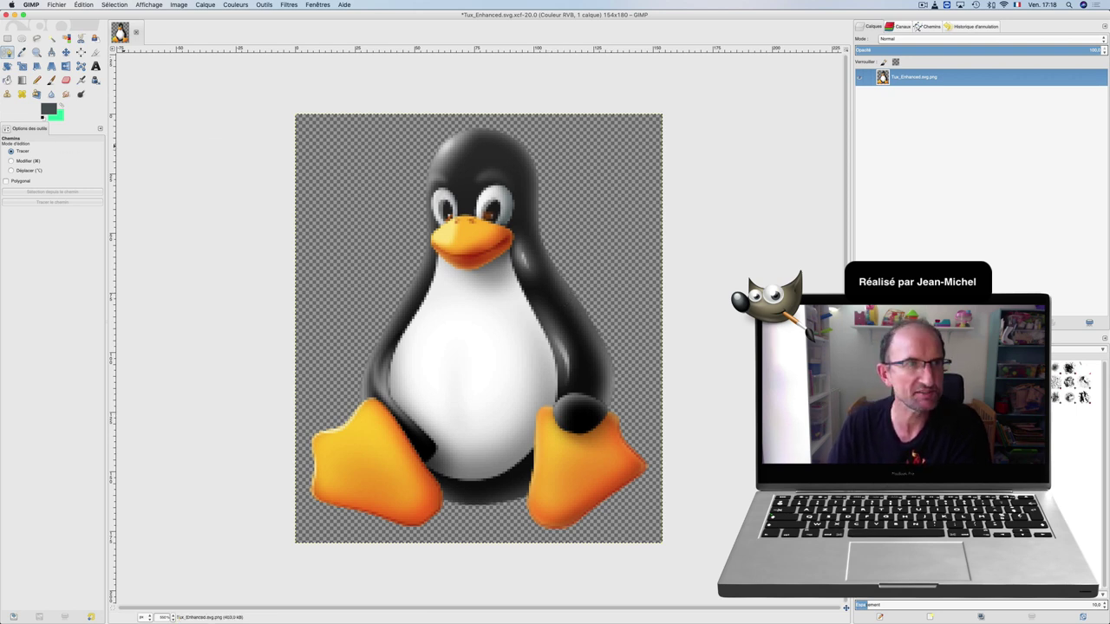
Anchor a new path over Tux's head and right side, then switch to Polygonal and add a point below the beak.
left_click(353, 223)
left_click(398, 191)
left_click(439, 176)
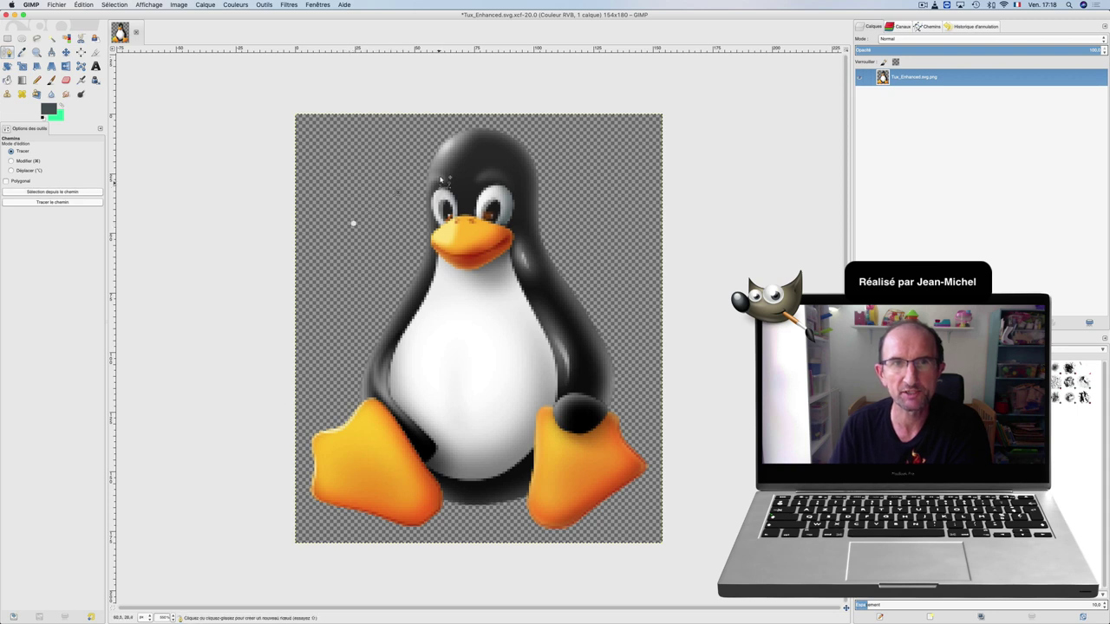
left_click(518, 157)
left_click(538, 186)
left_click(512, 254)
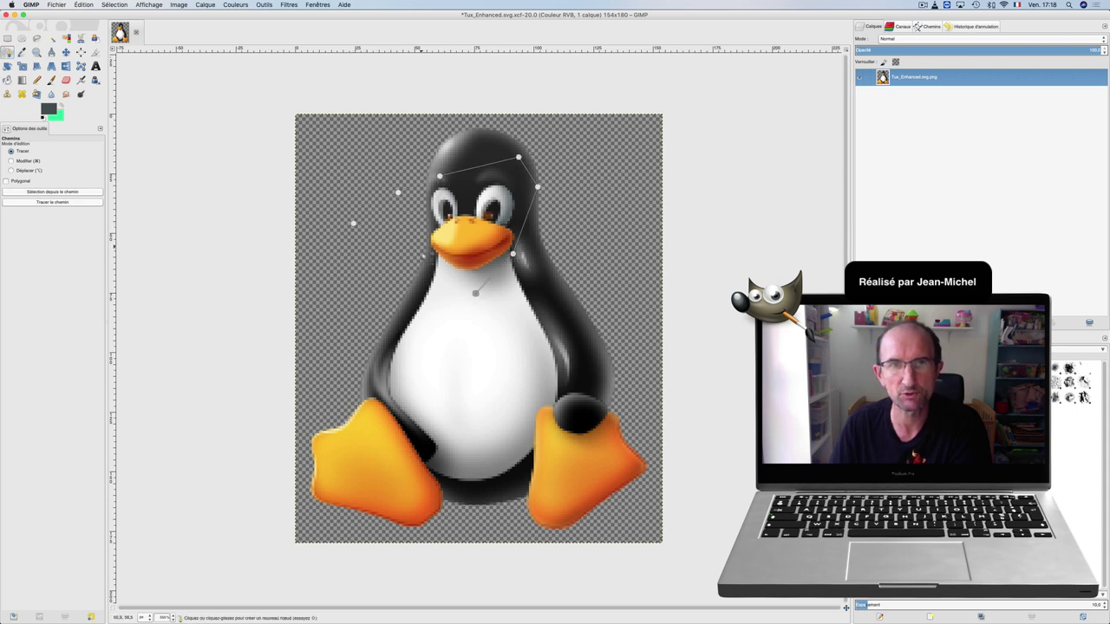
left_click(7, 181)
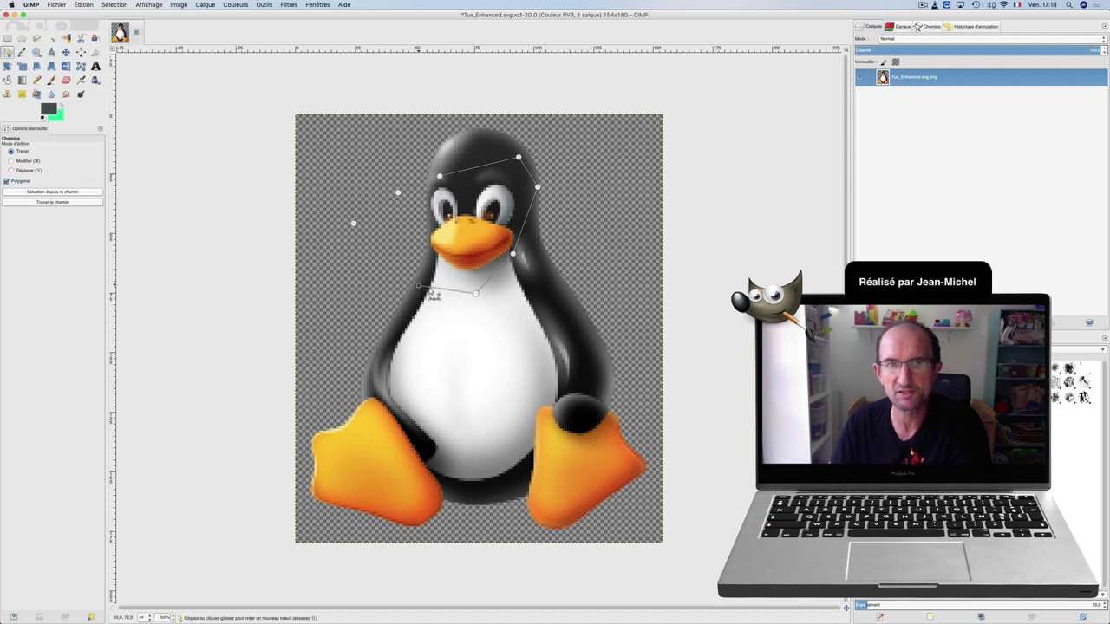
left_click(416, 283)
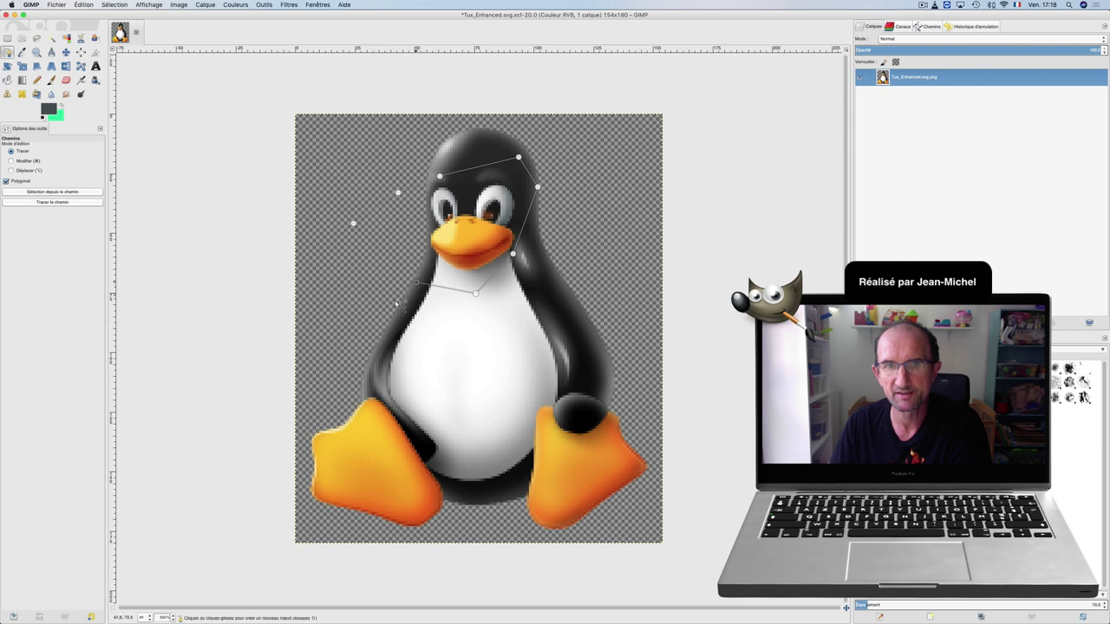